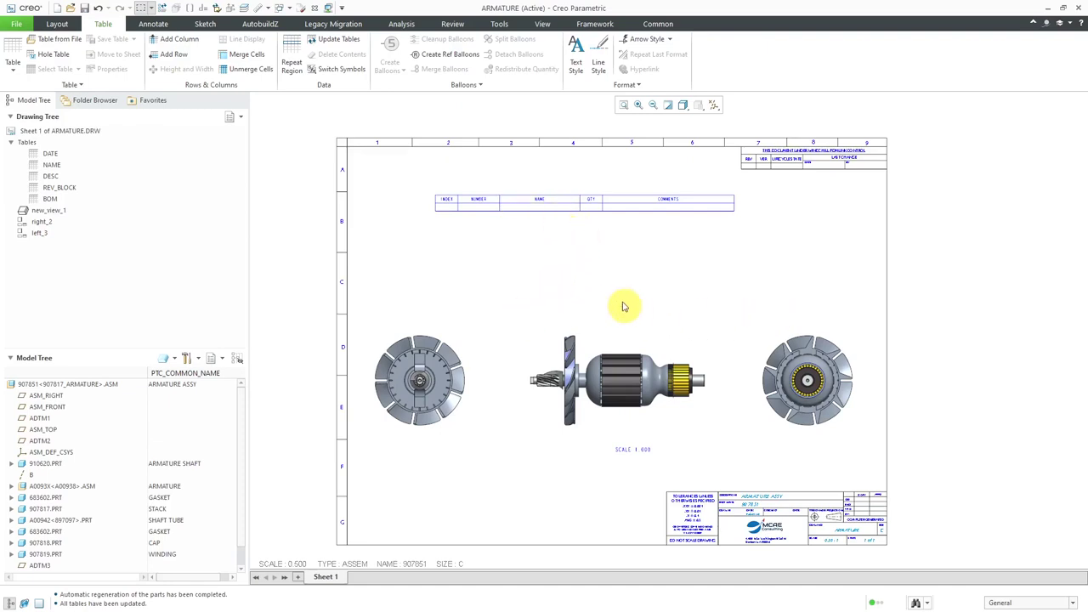
- Zoom in on the empty BOM table header, from INDEX through COMMENTS
scroll(510, 216, up, 3)
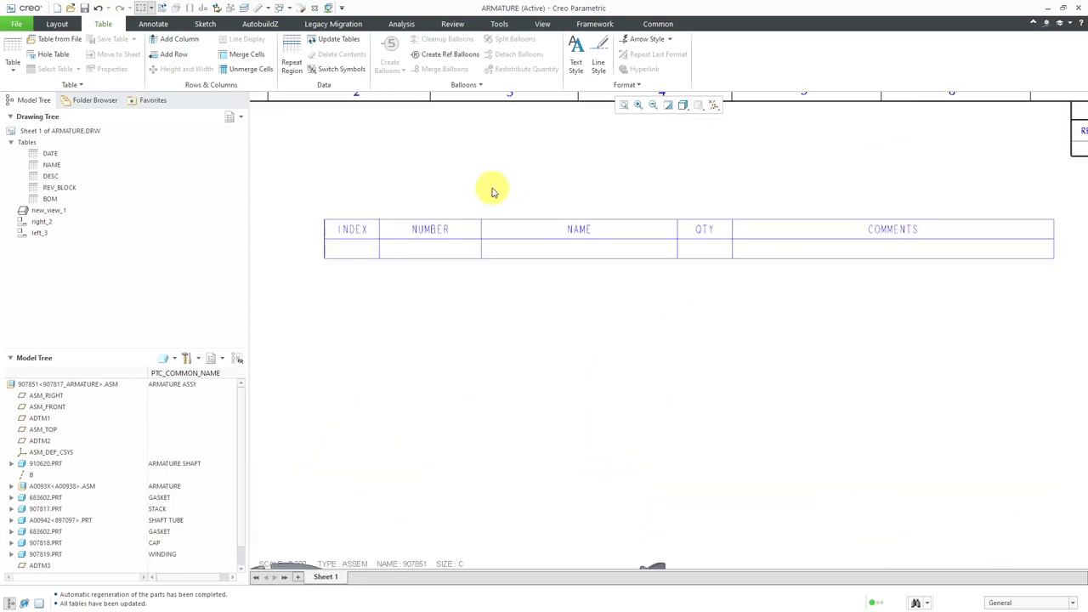
- Add a simple repeat region spanning the data row from the INDEX cell to the COMMENTS cell
click(292, 64)
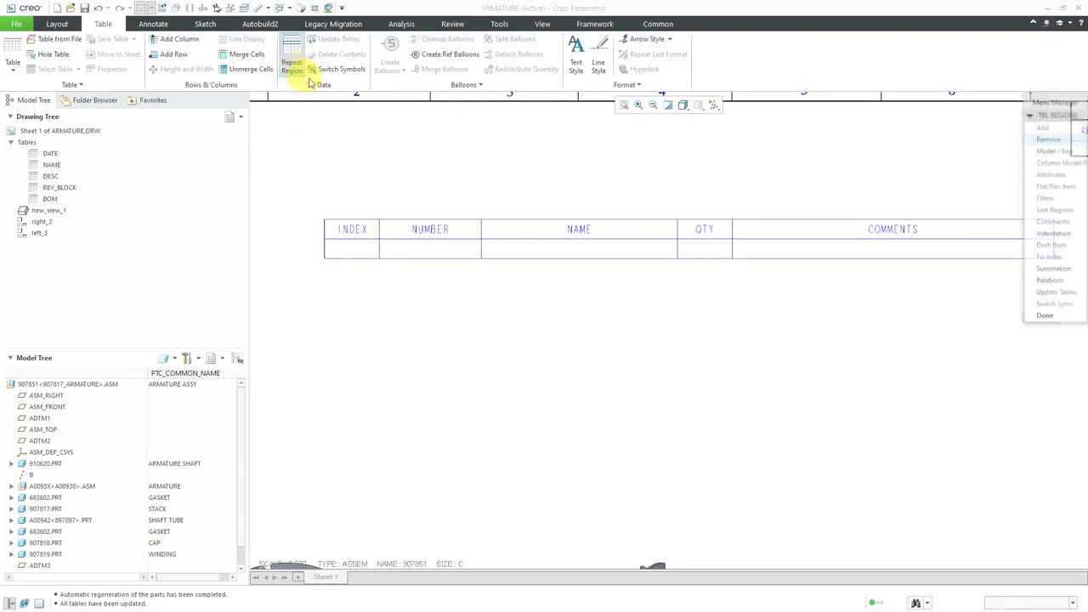
click(1044, 127)
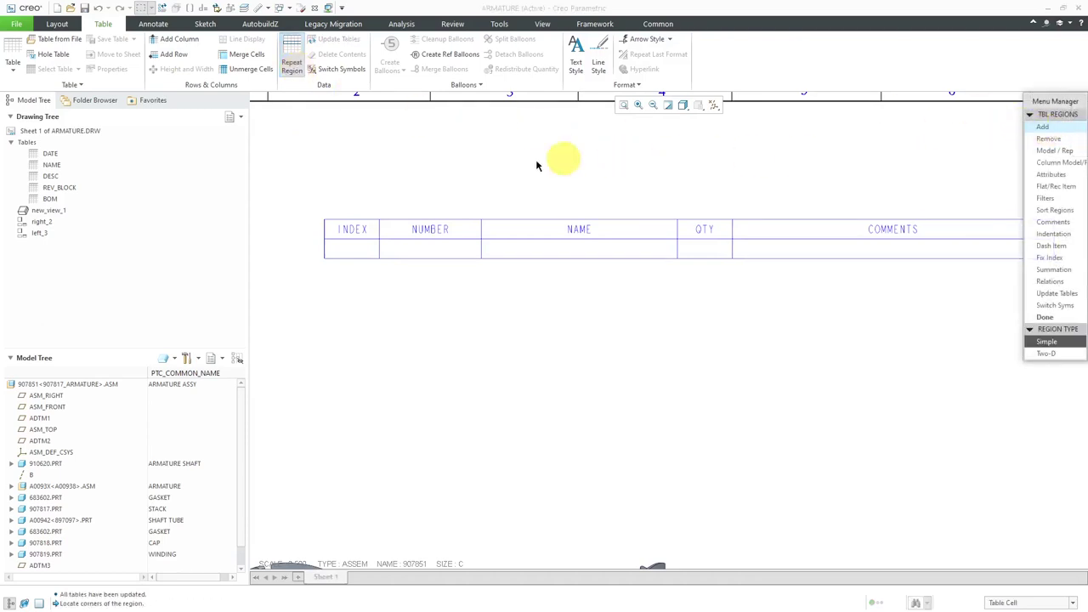
click(344, 251)
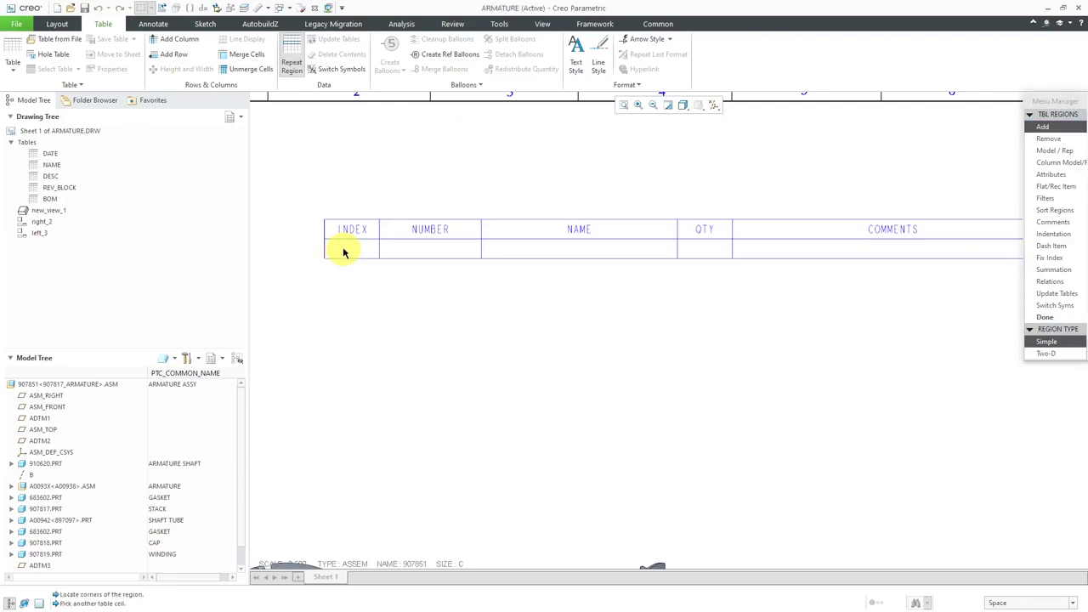
click(873, 252)
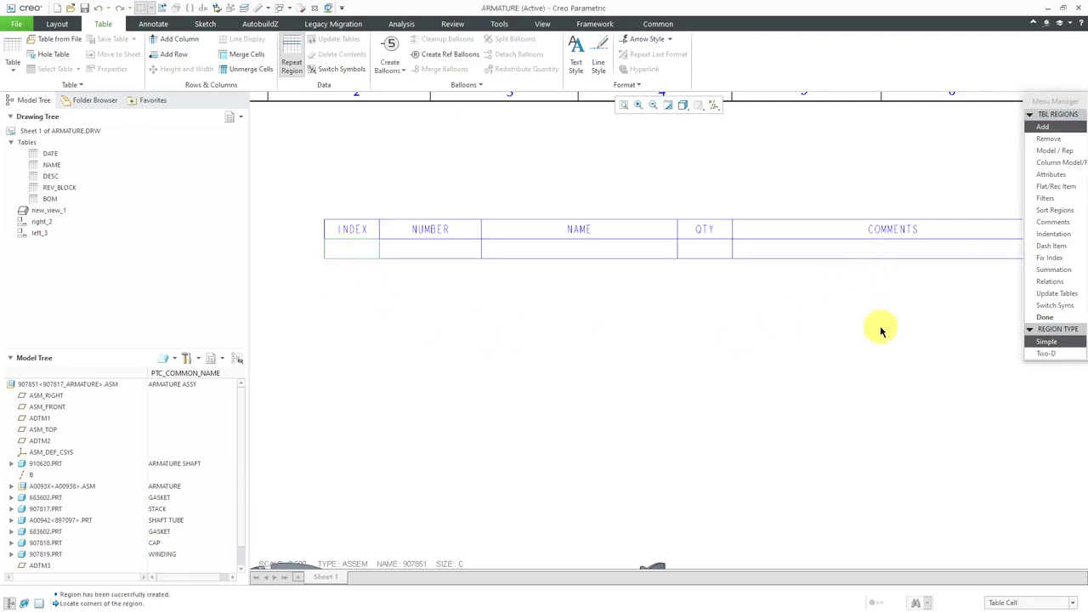
click(1053, 319)
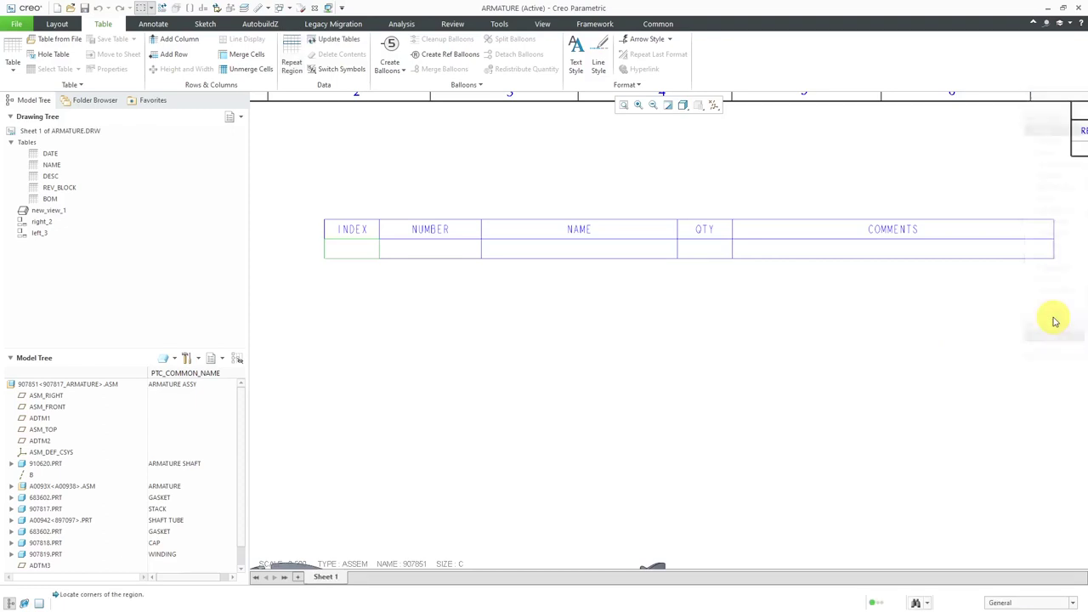
- Fill the INDEX cell with rpt.index and the NUMBER cell with asm.mbr.name
double_click(353, 250)
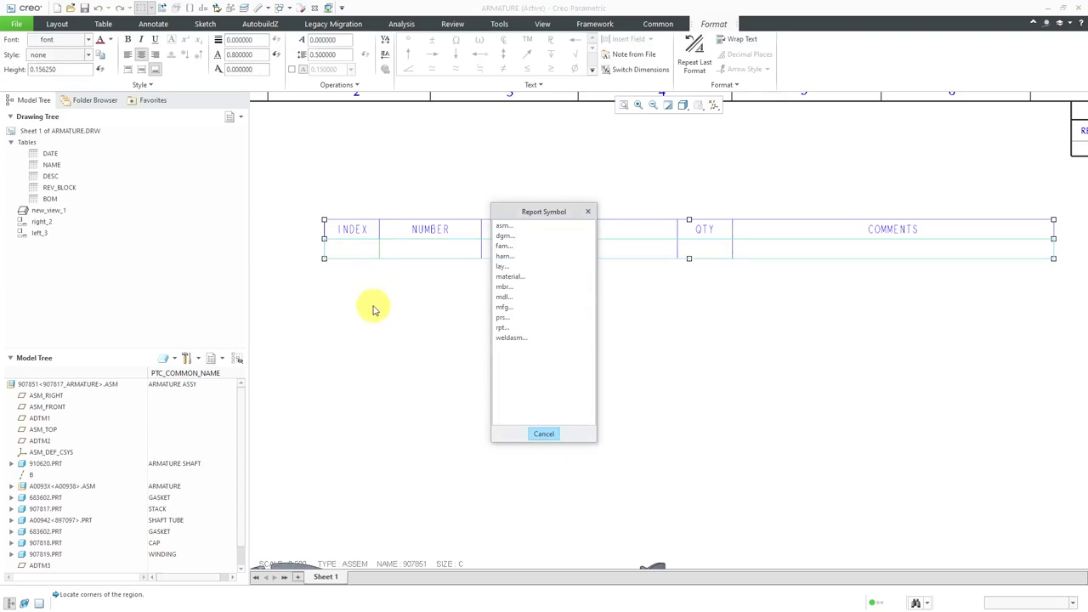
click(503, 328)
click(505, 235)
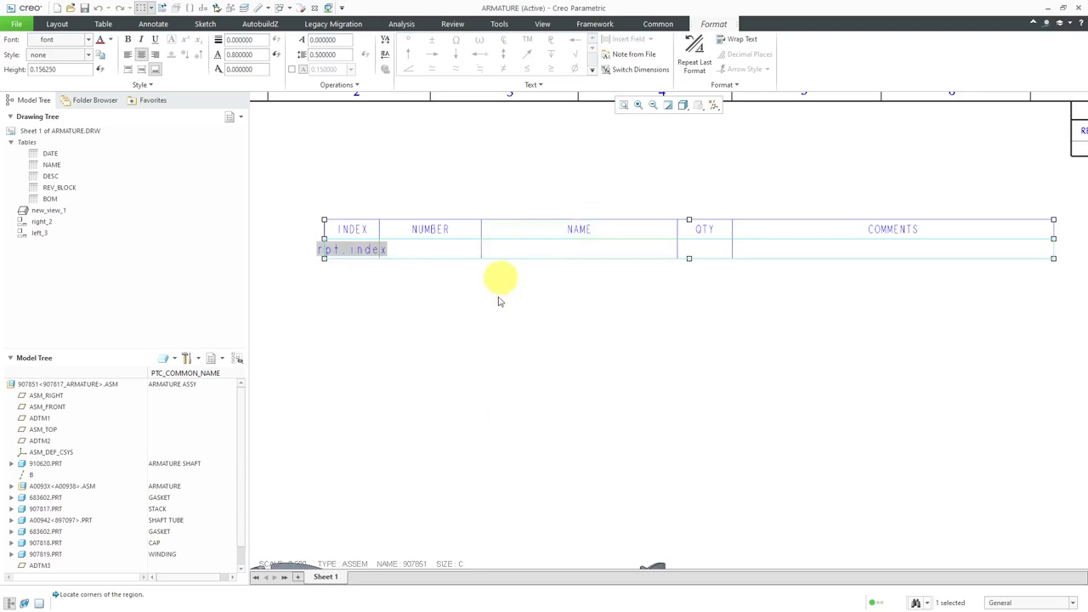
double_click(431, 255)
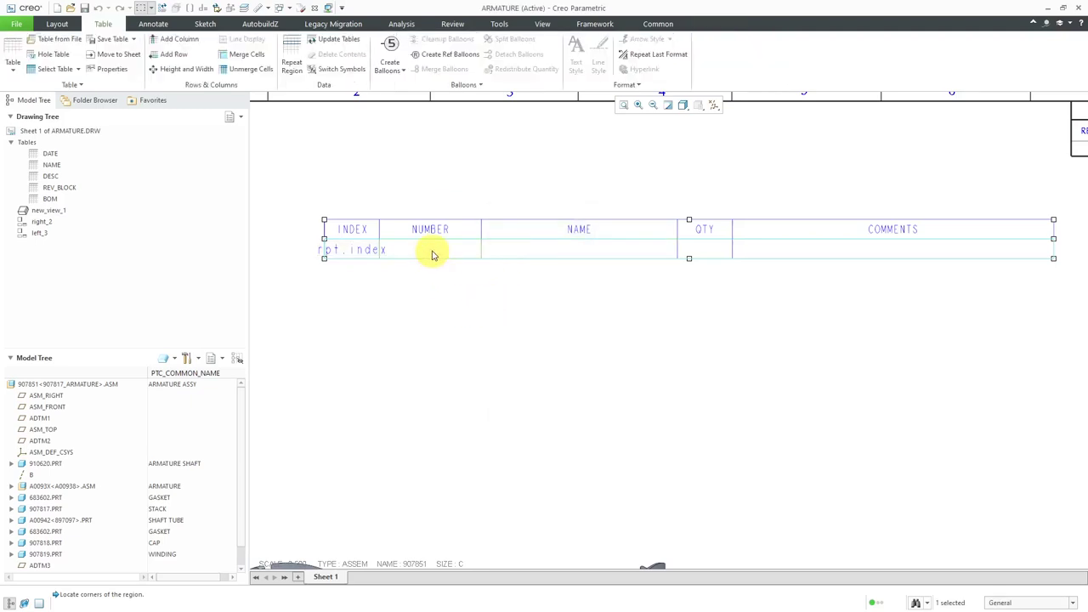
click(505, 228)
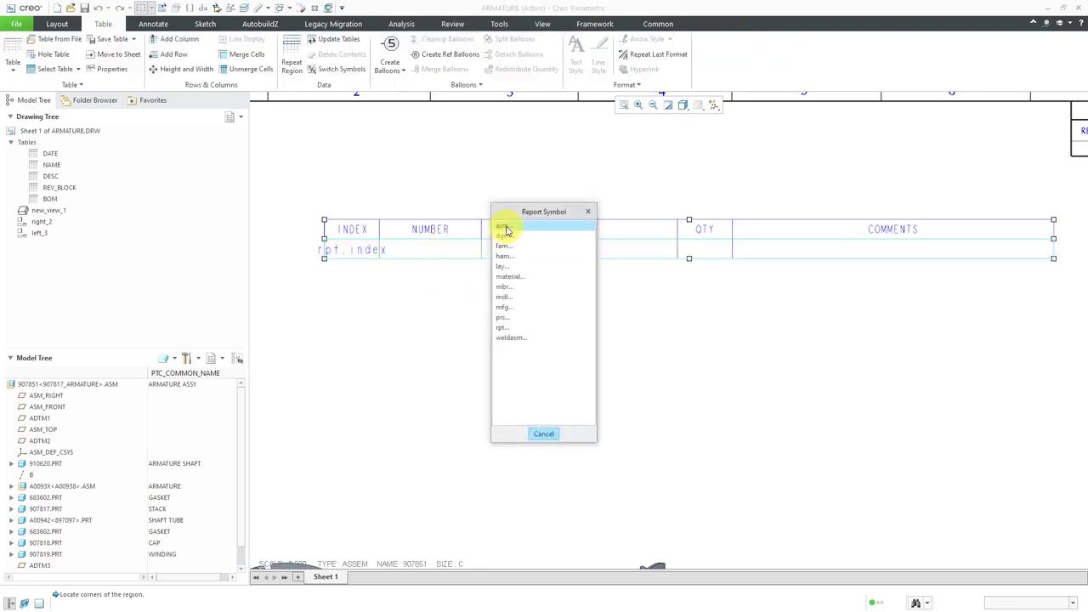
click(506, 238)
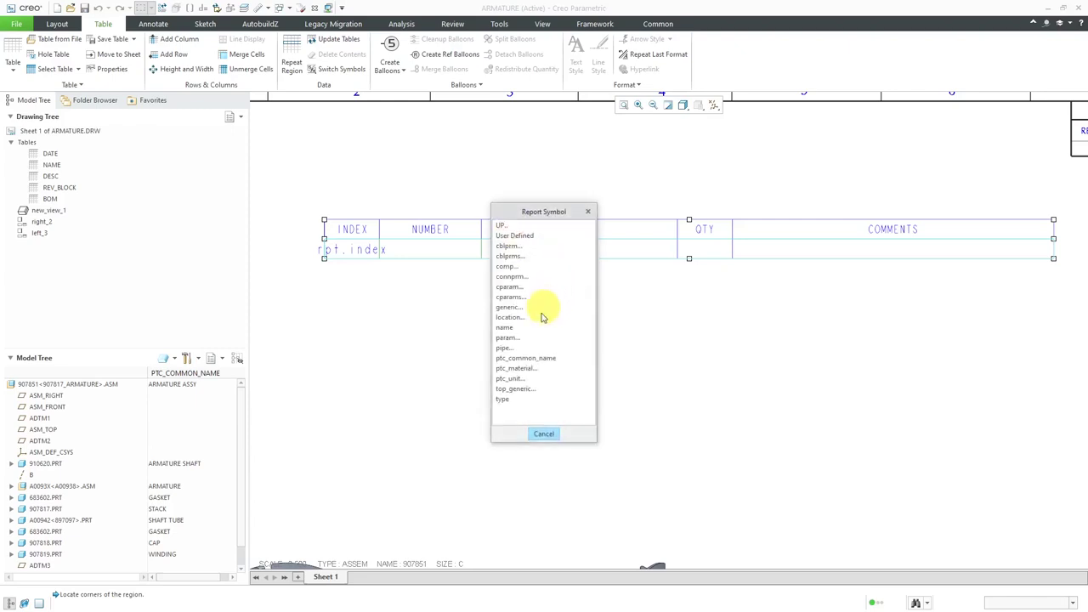
click(508, 328)
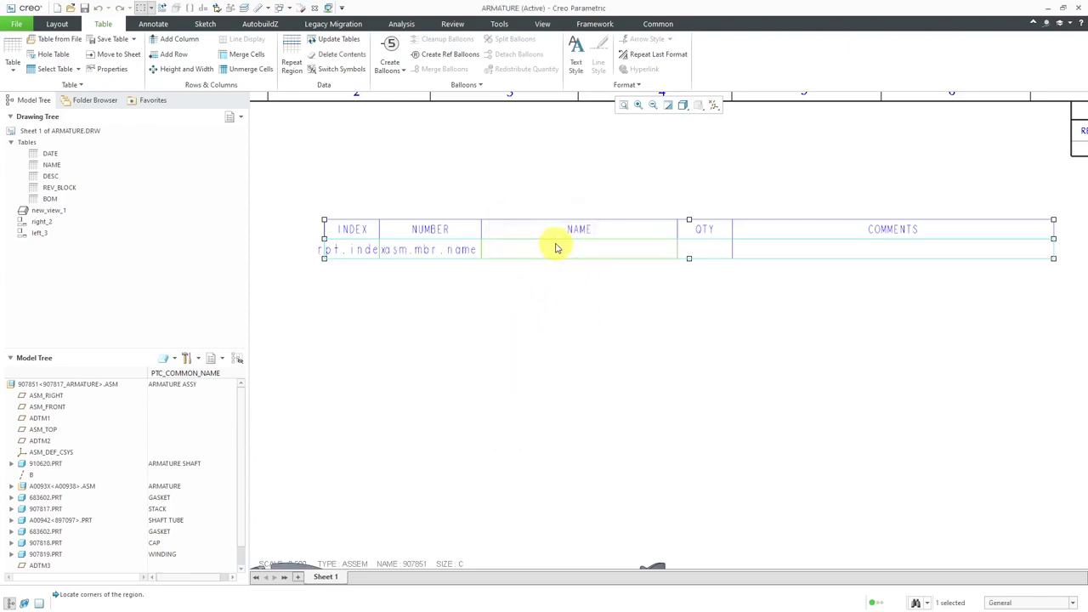
- Fill the NAME cell with asm.mbr.ptc_common_name and the QTY cell with rpt.qty
double_click(556, 248)
click(505, 228)
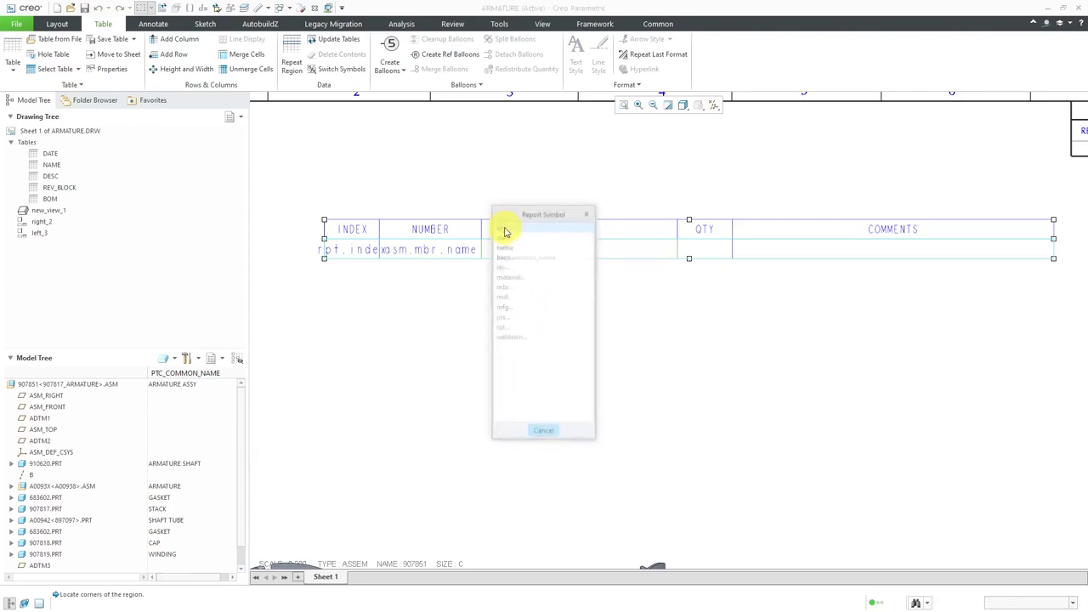
click(505, 238)
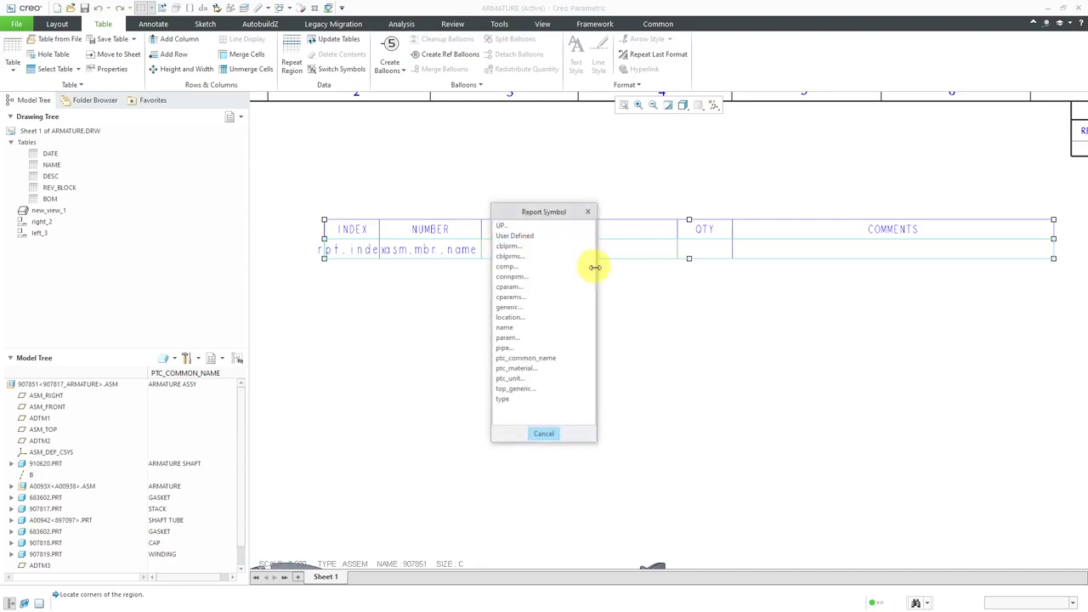
click(536, 358)
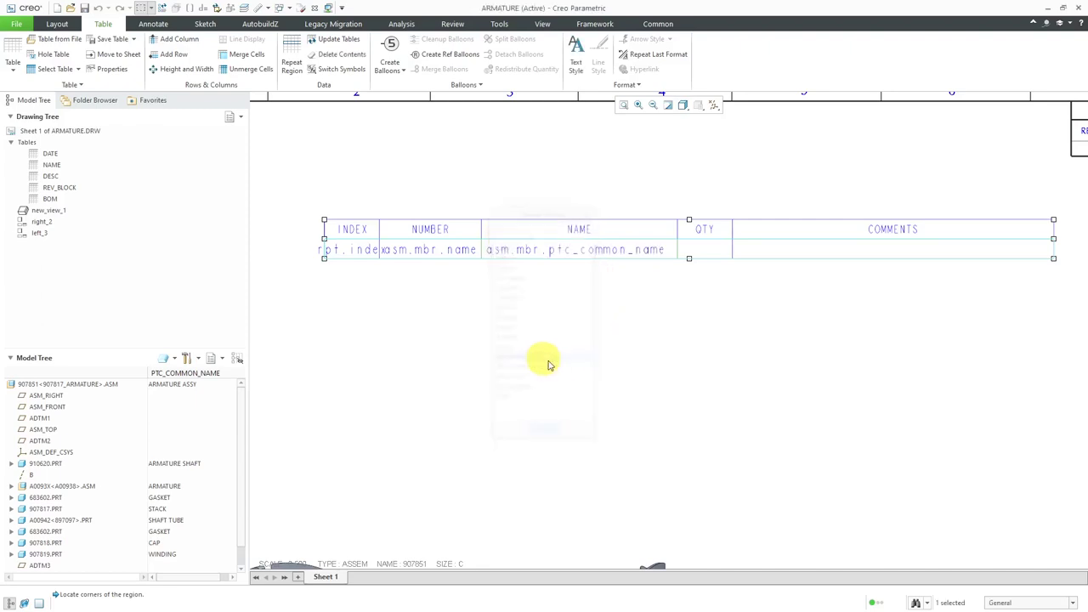
double_click(712, 248)
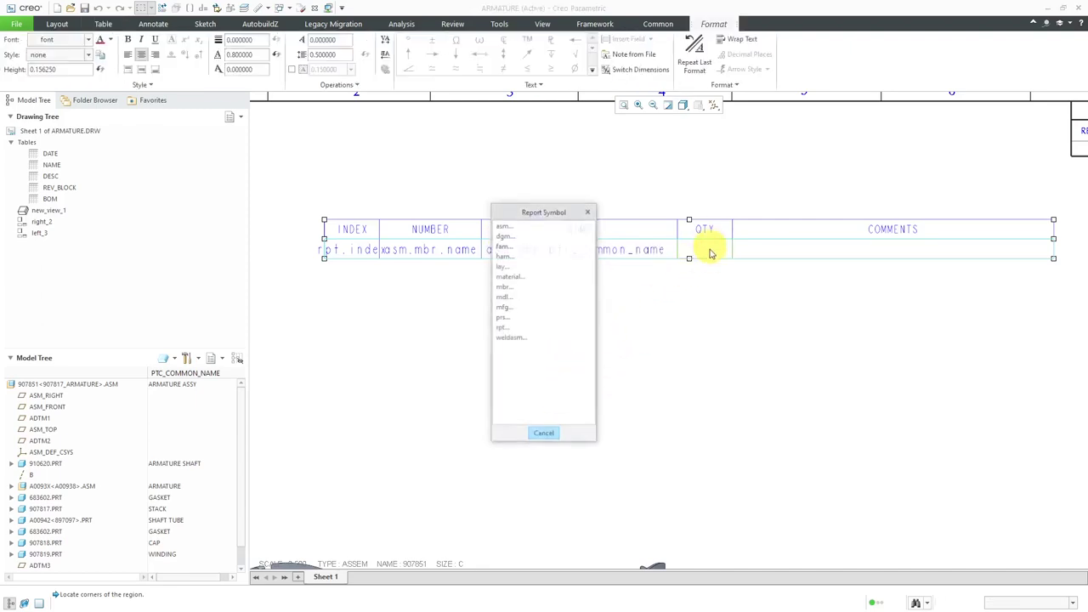
click(503, 328)
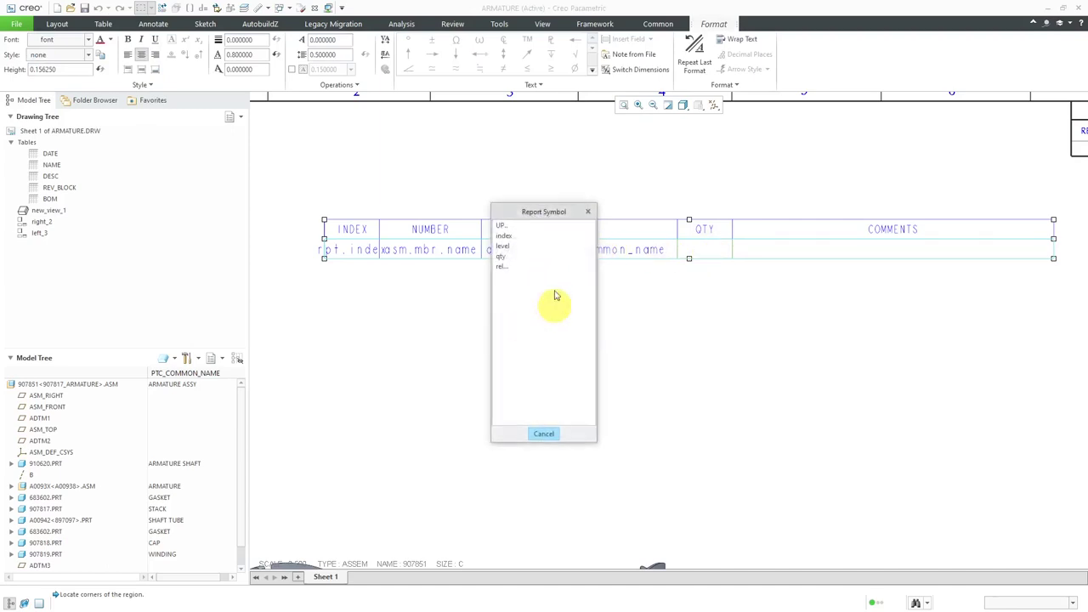
click(501, 257)
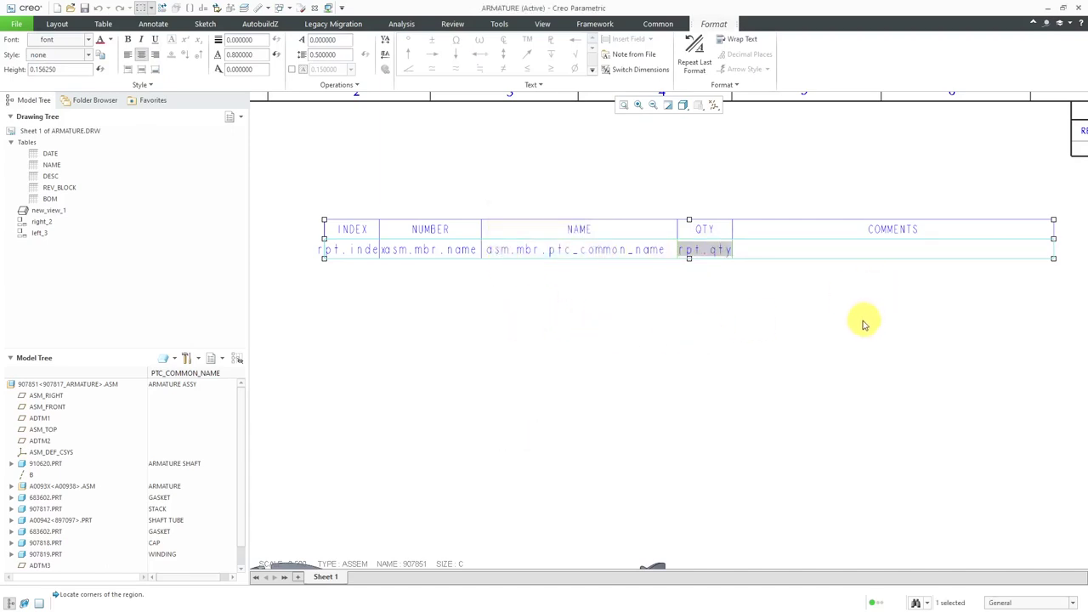
click(822, 336)
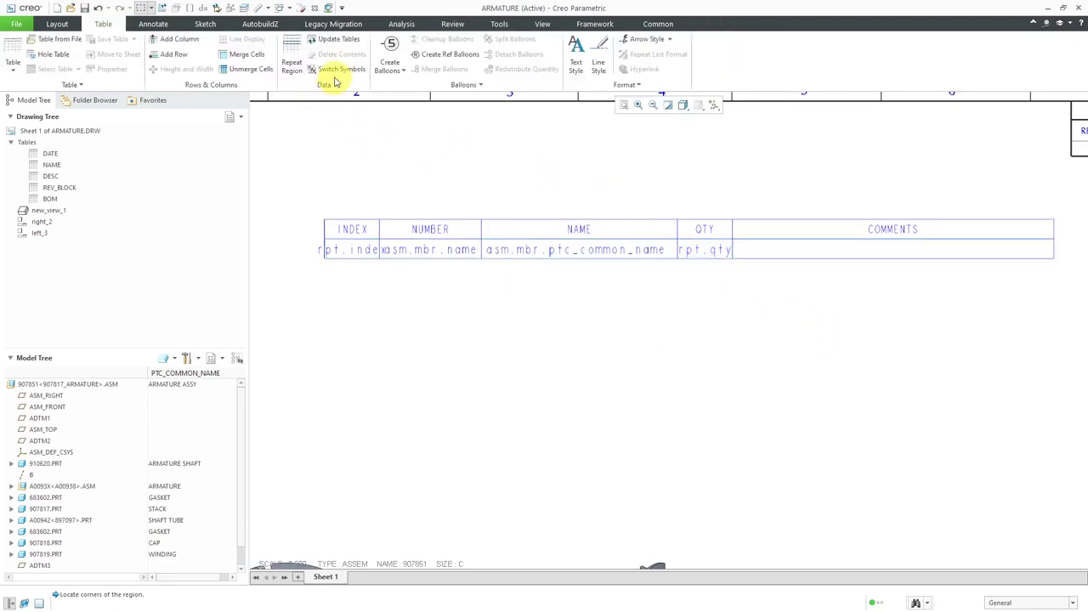
- Update the tables so the BOM lists nine parts numbered 1–9 with part numbers and names
click(338, 49)
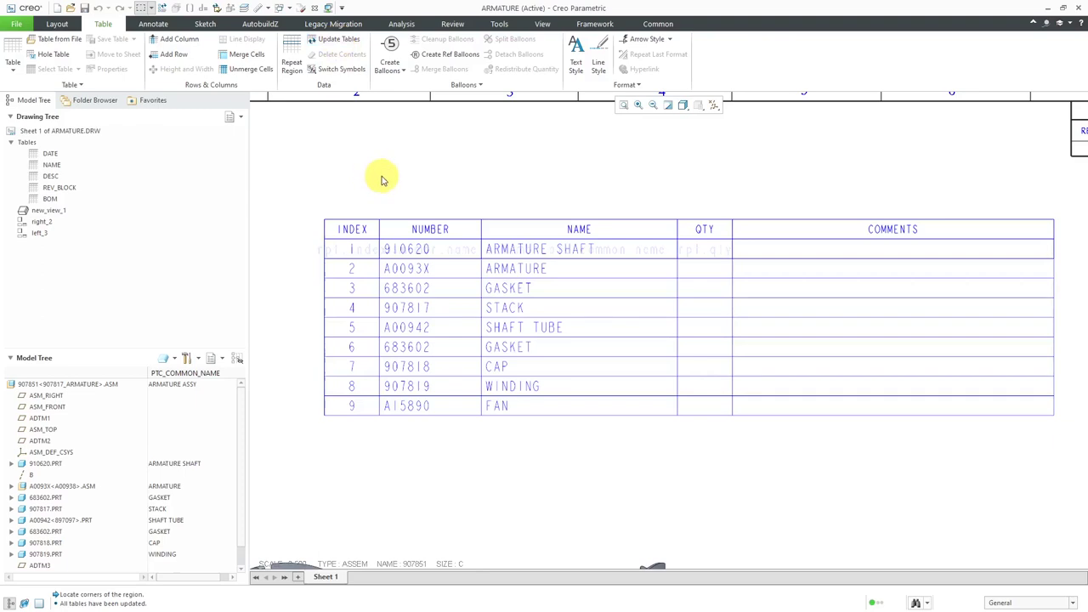
scroll(380, 178, down, 1)
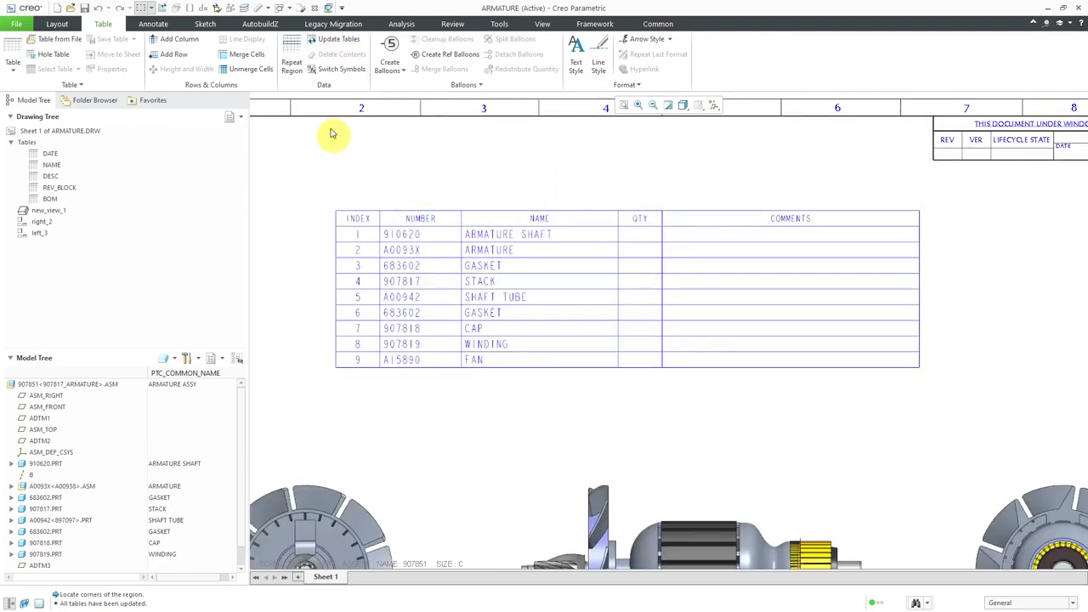
- Set the BOM region attributes to No Duplicates and Recursive, giving 13 rows with quantities
click(293, 61)
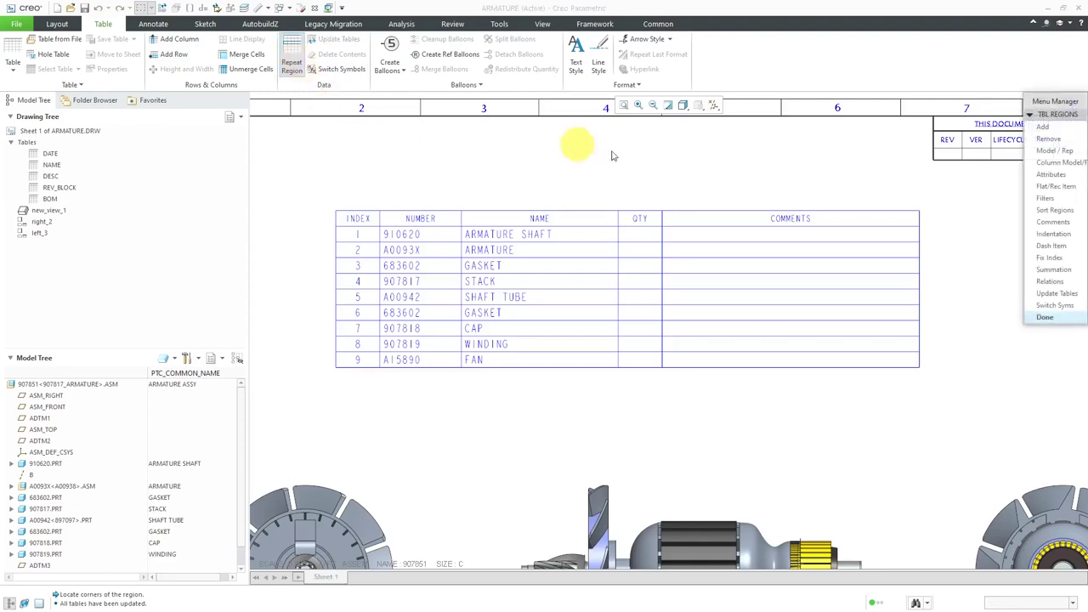
click(670, 297)
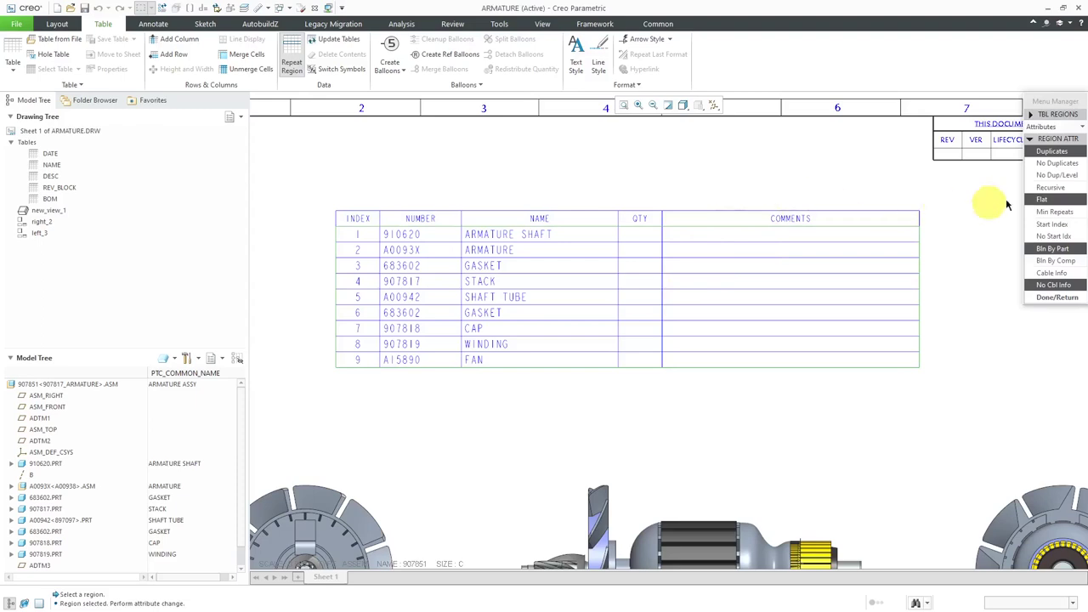
click(1058, 163)
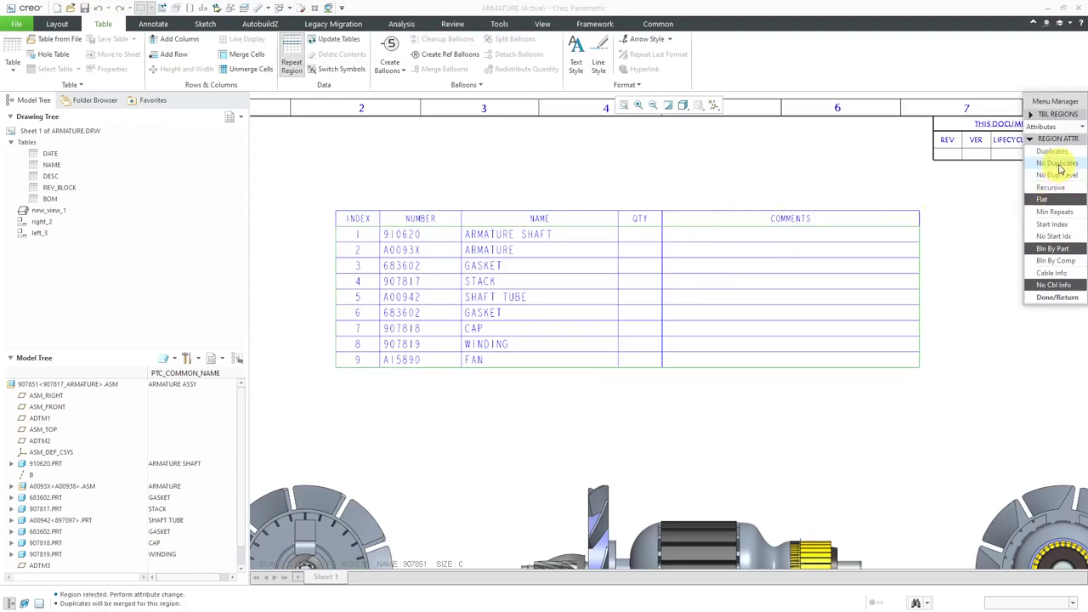
click(1051, 188)
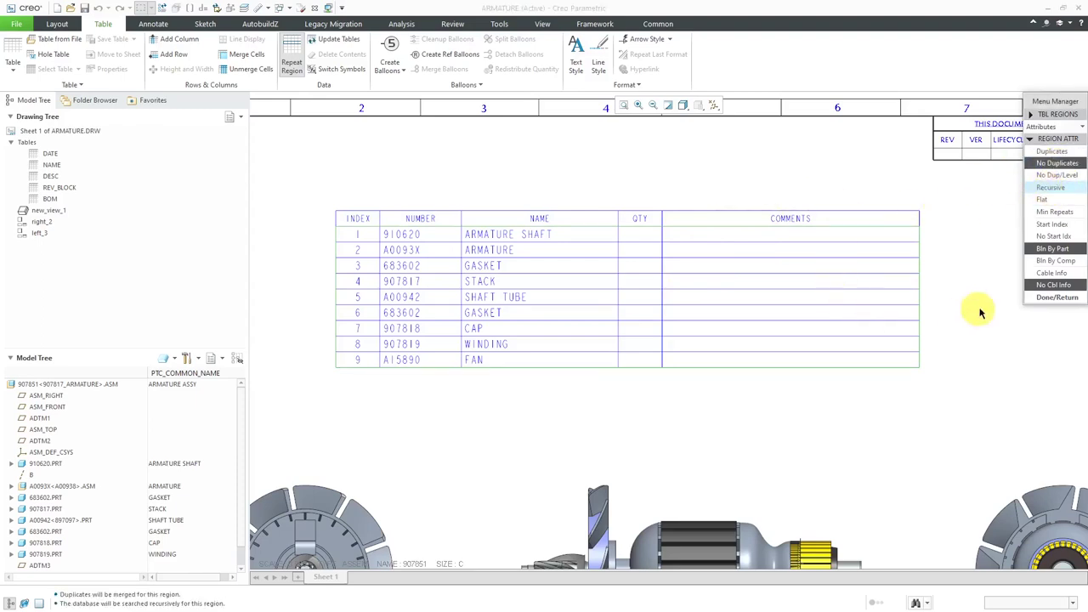
click(1054, 298)
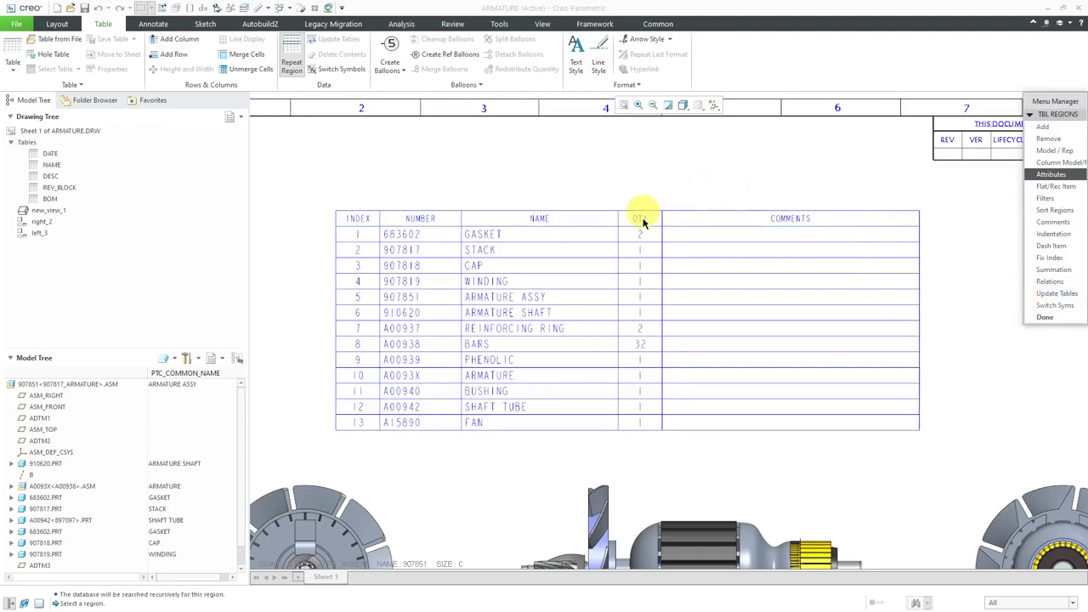
click(581, 183)
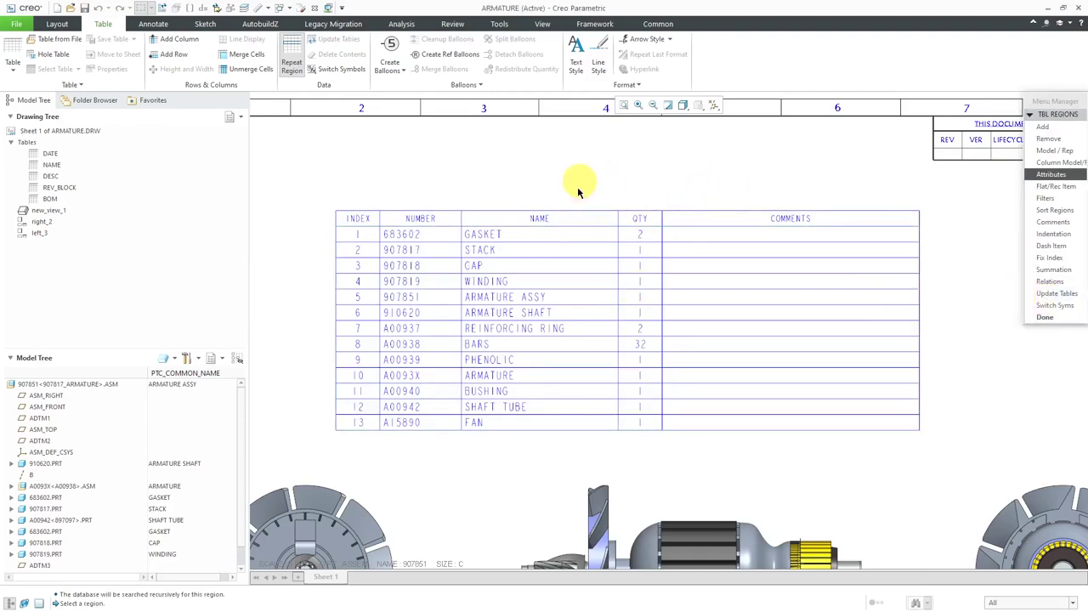
click(349, 295)
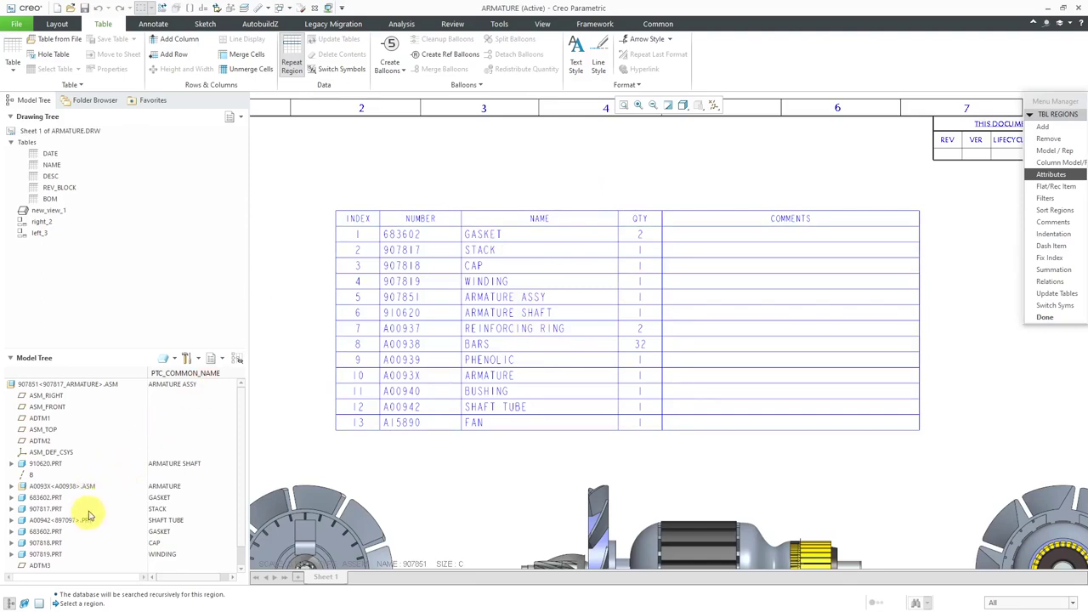
- Define the repeat region's COMMENTS cell as the user-editable comment cell
scroll(96, 486, down, 1)
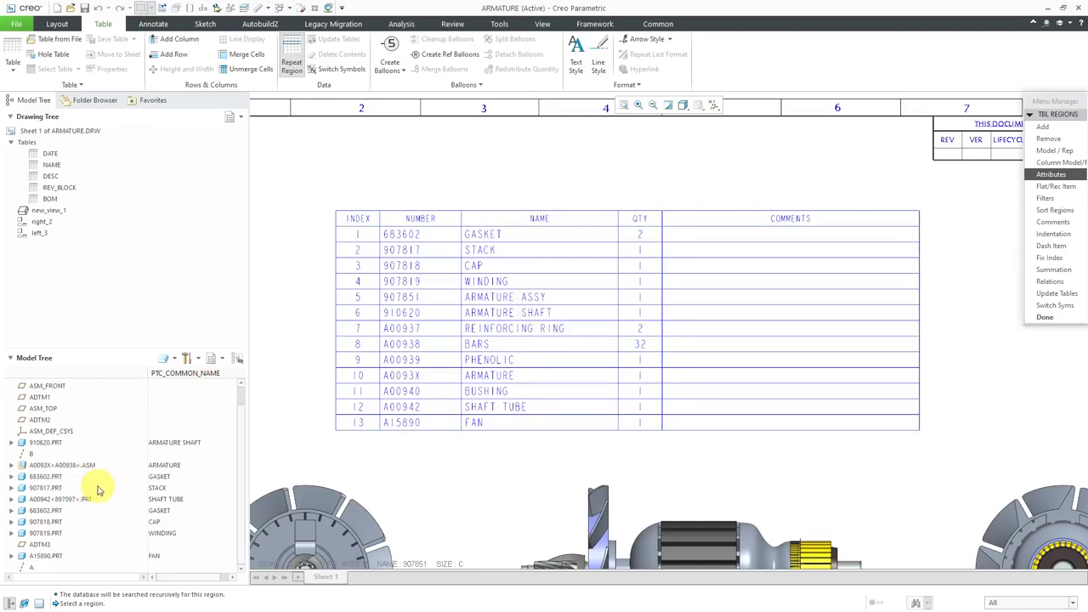
scroll(96, 487, up, 1)
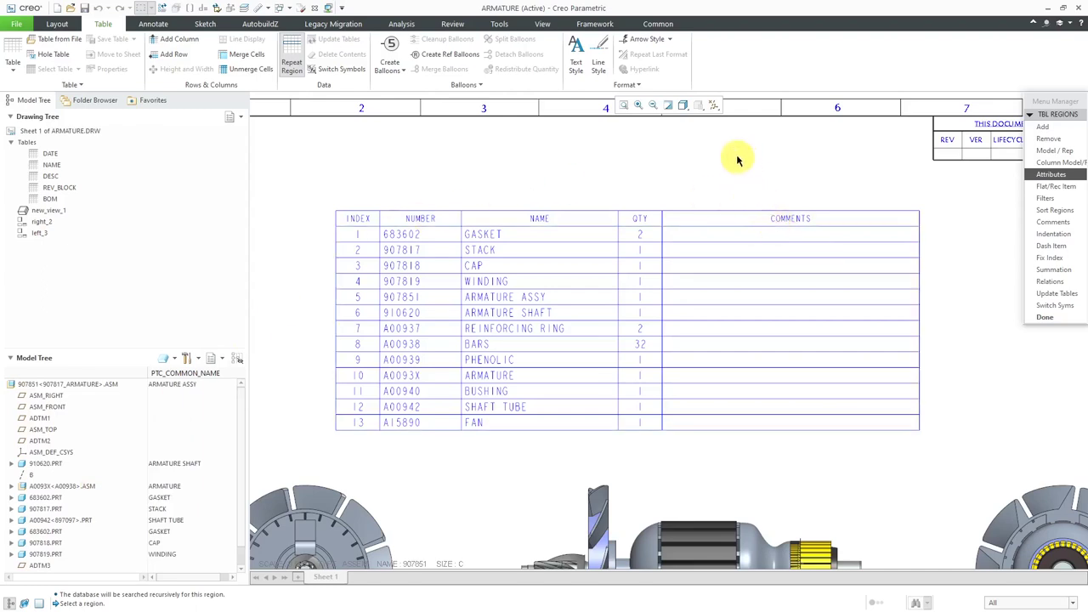
click(1053, 222)
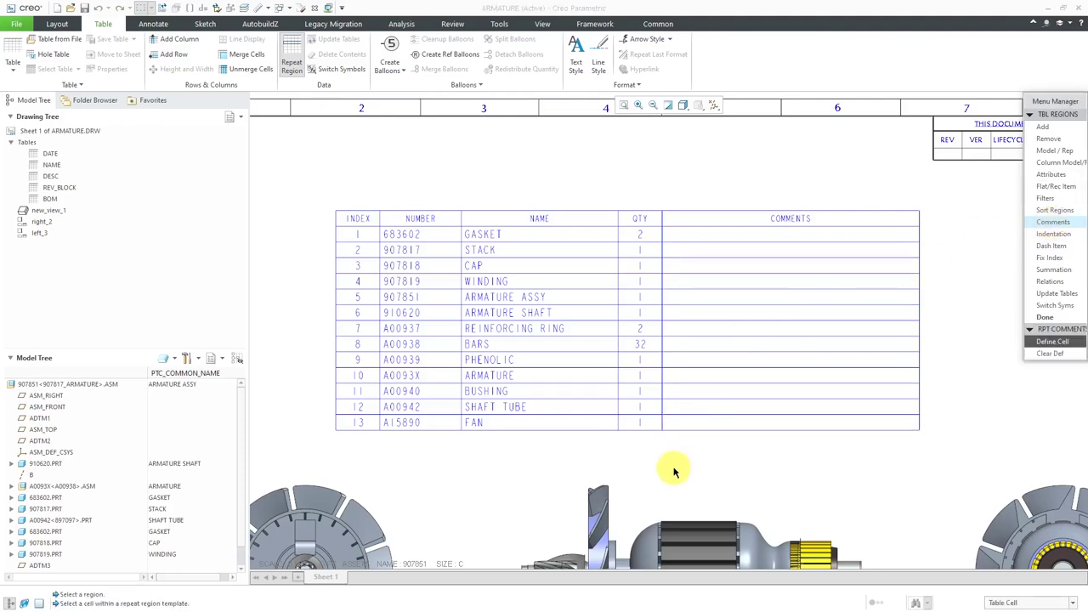
click(816, 236)
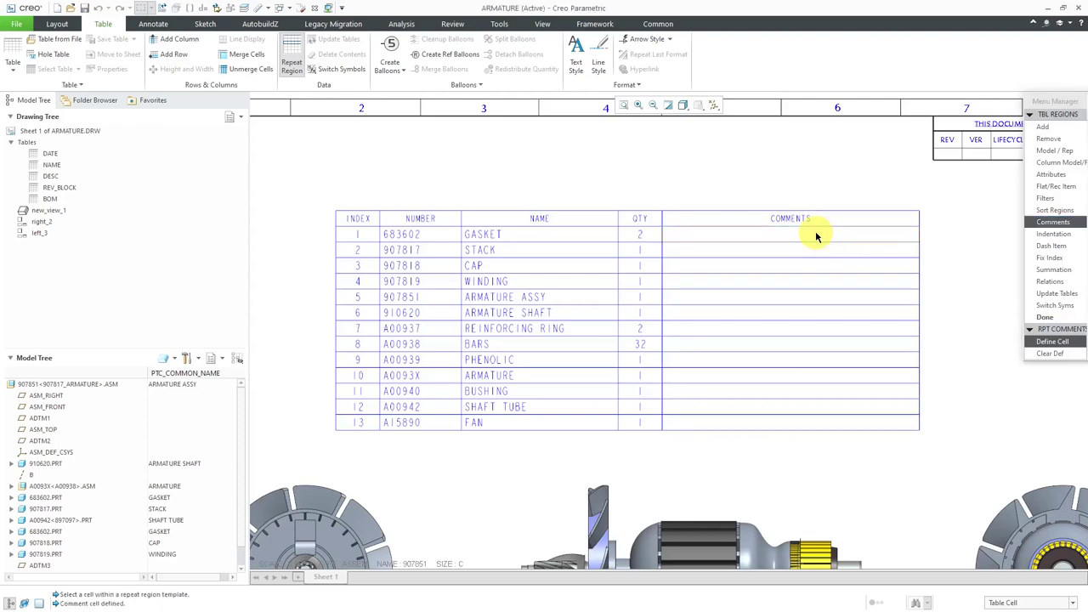
click(1043, 317)
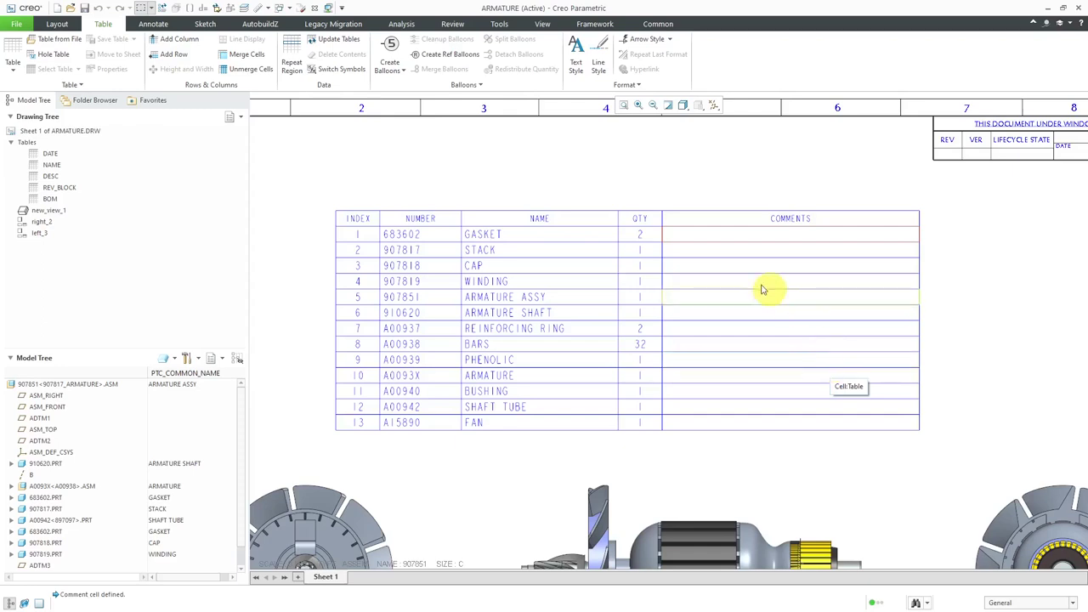
- Type PAINT in the CAP row's COMMENTS cell and SOURCE PER STANDARD in ARMATURE ASSY's
double_click(733, 267)
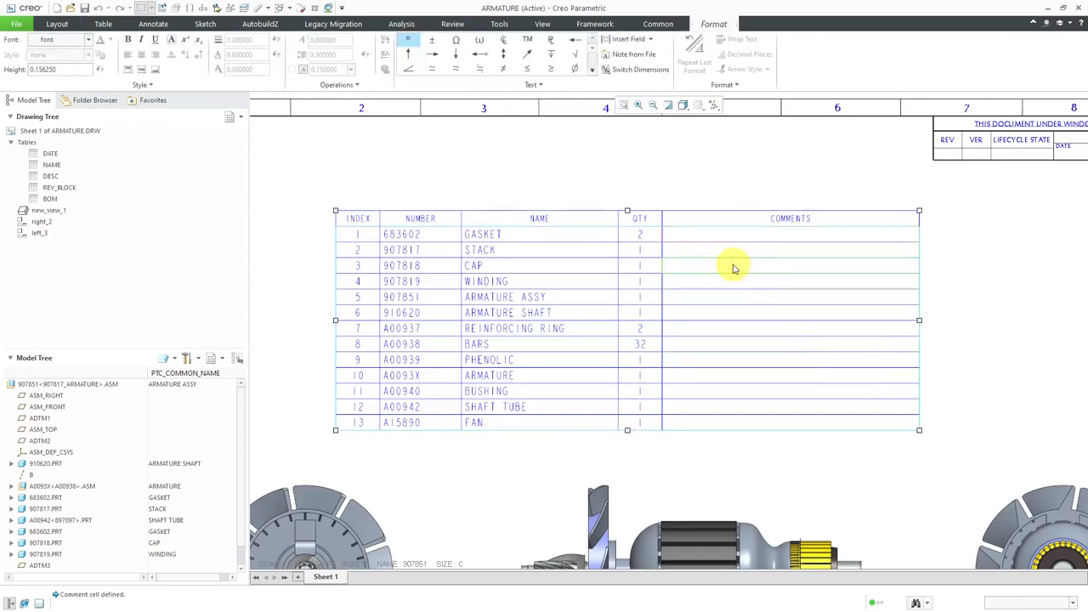
text(point)
key(BackSpace)
key(BackSpace)
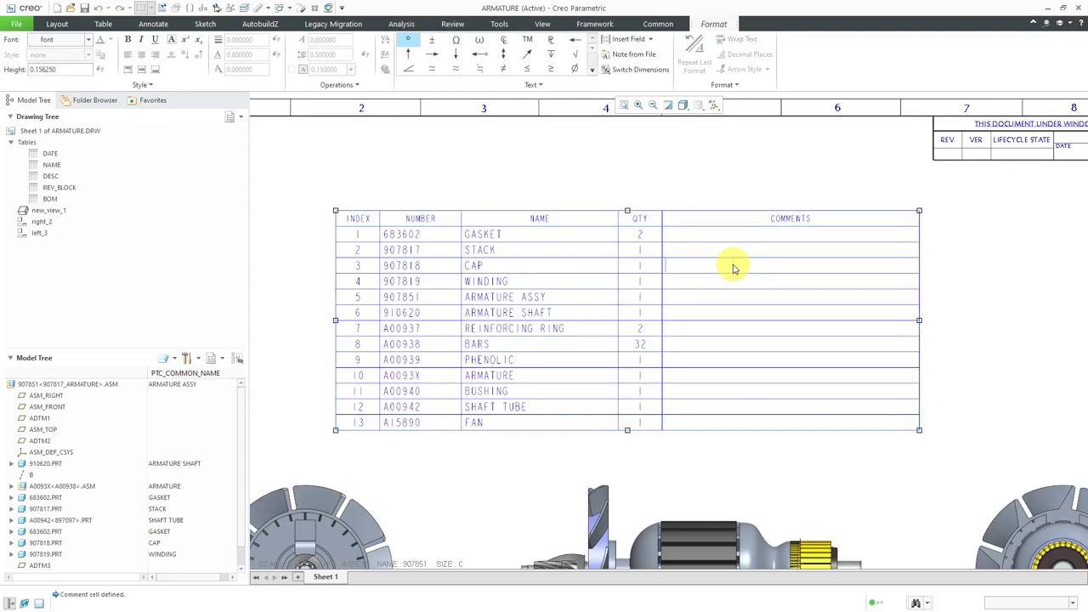
text(PAINT)
click(685, 297)
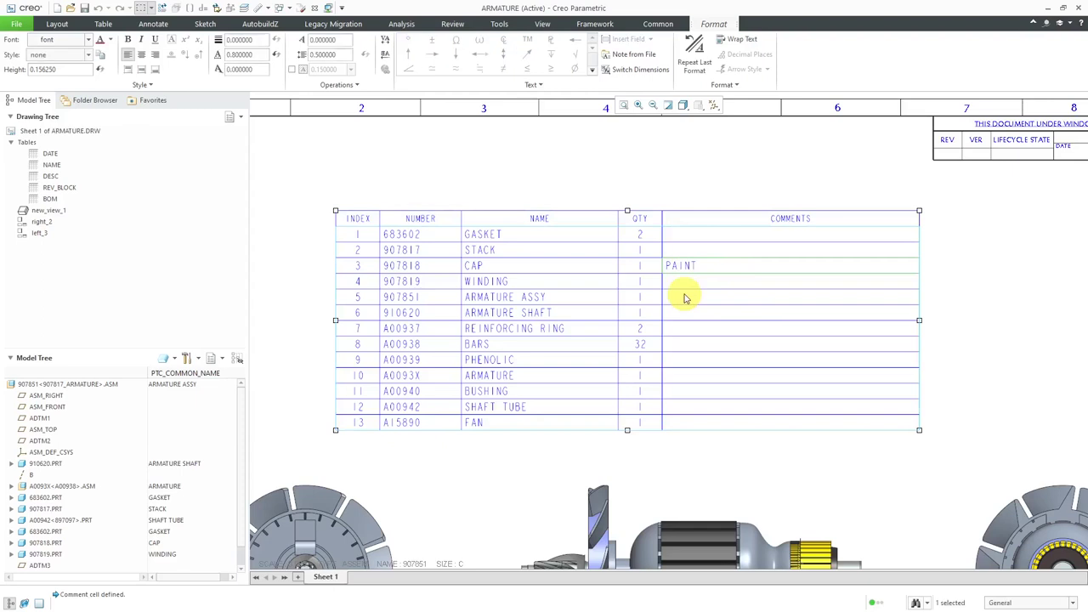
click(782, 195)
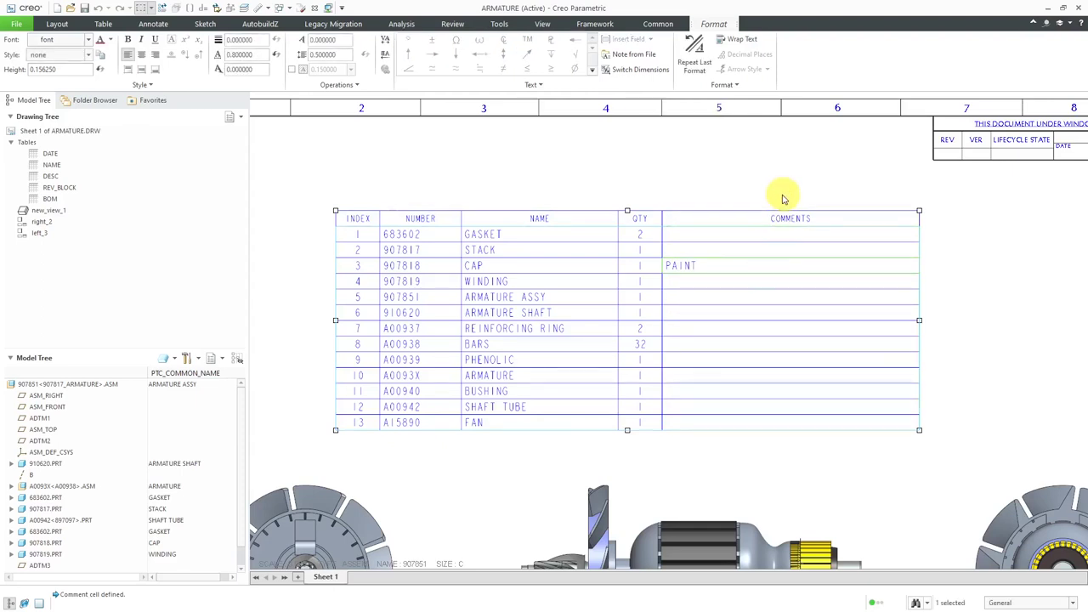
double_click(699, 301)
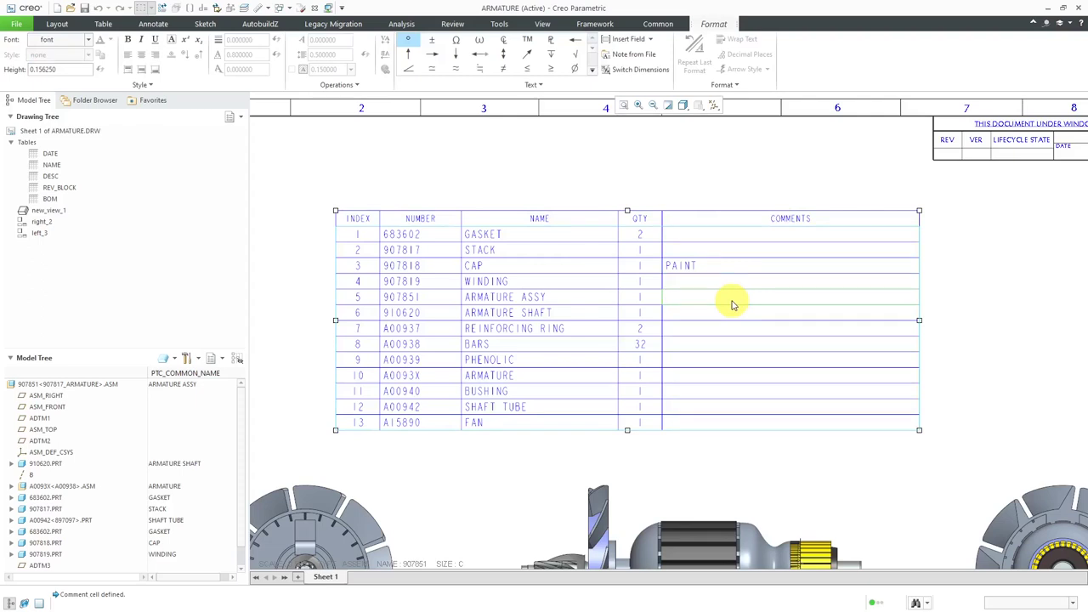
text(SOURCE PER STANDARD)
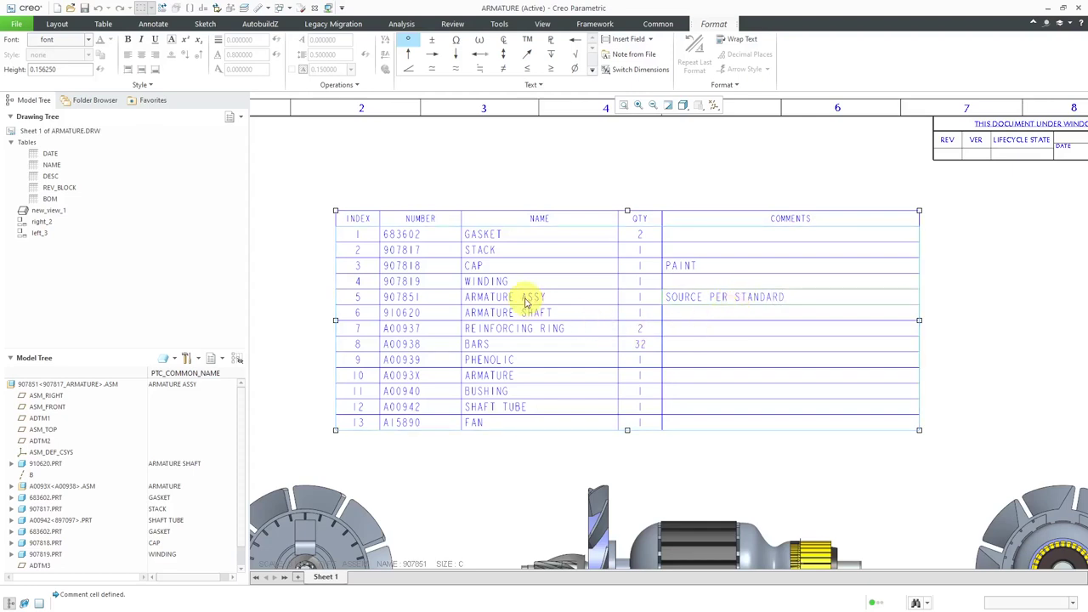
- Finish the comments, adding CLEAN, FAI, PASSIVATE, KEY CHARACTERISTIC and INSPECT PER 200 STD
click(704, 319)
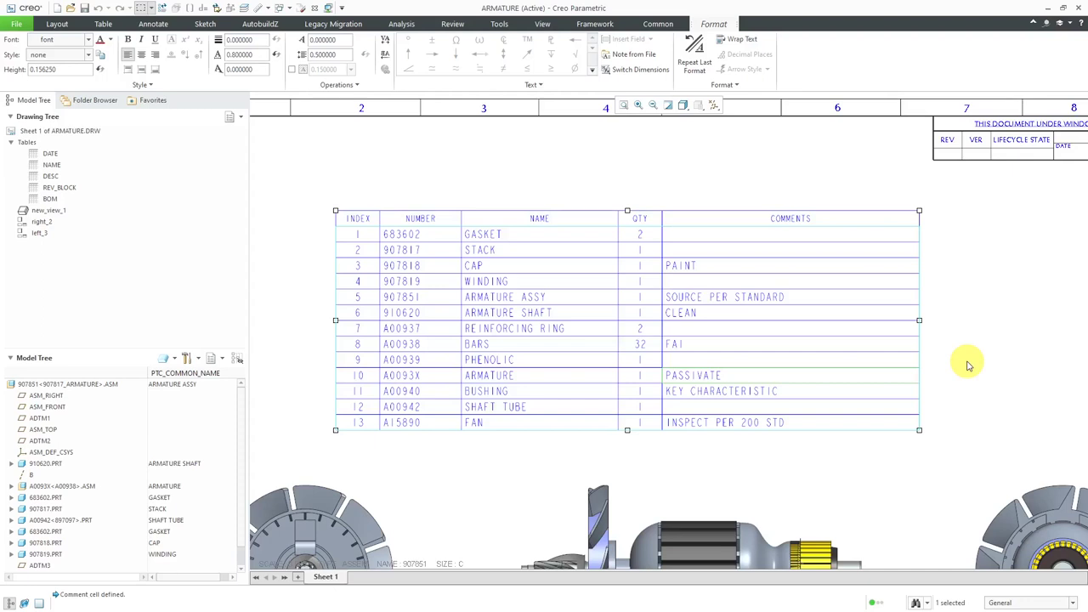
click(443, 148)
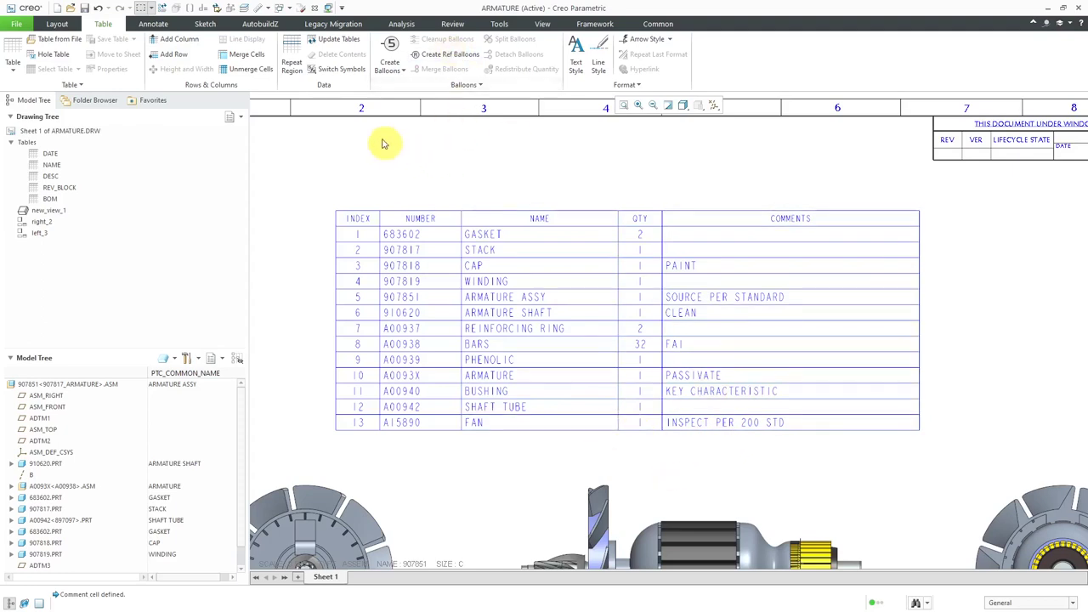
- Filter the BOM region by the rule &ASM.MBR.TYPE != ASSEMBLY, leaving 11 rows
click(295, 61)
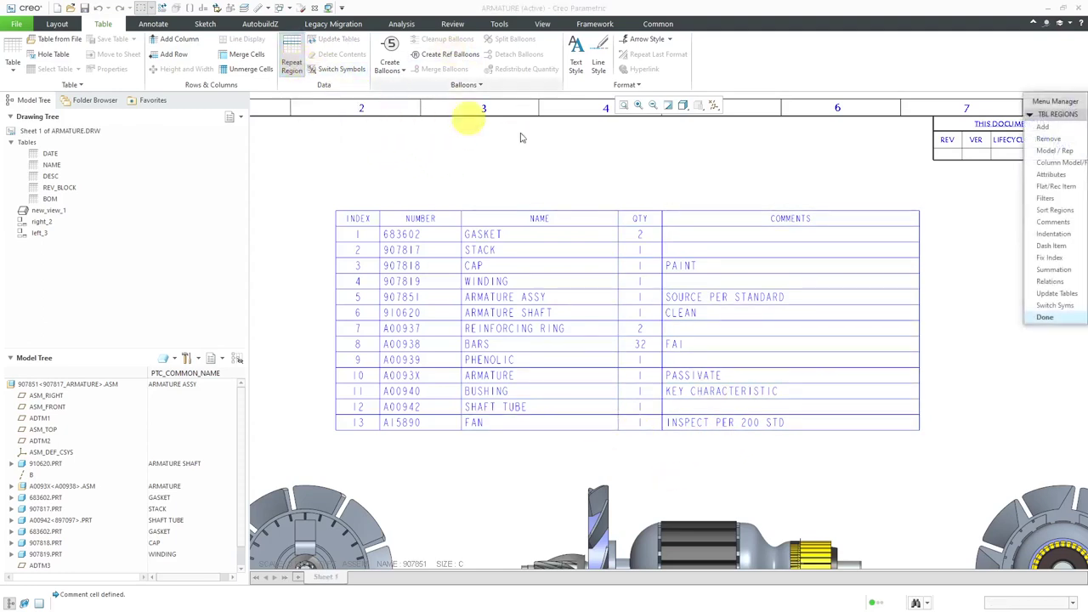
click(738, 269)
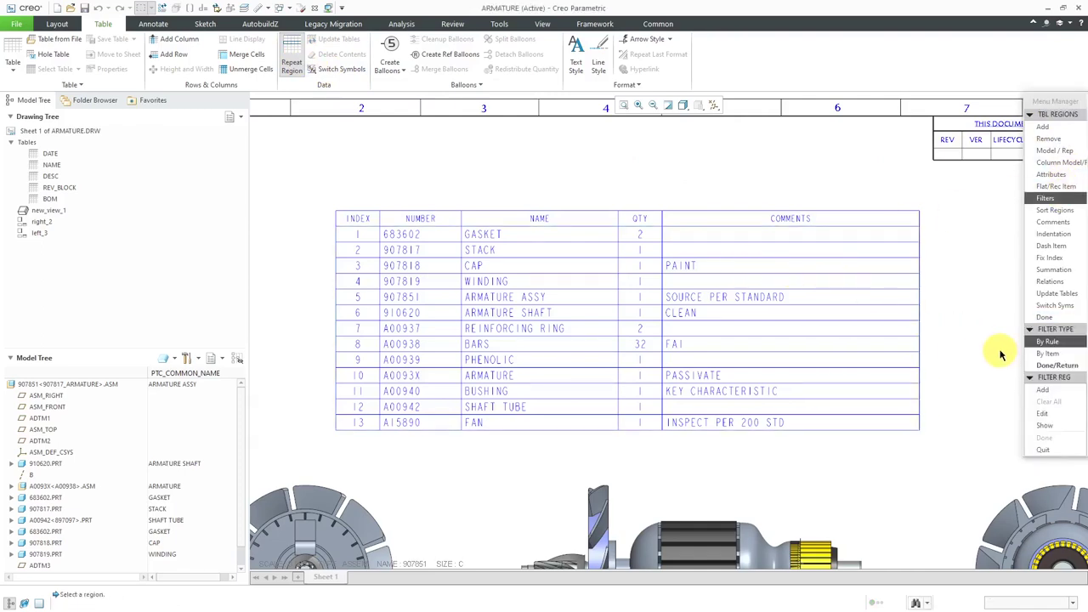
click(1036, 390)
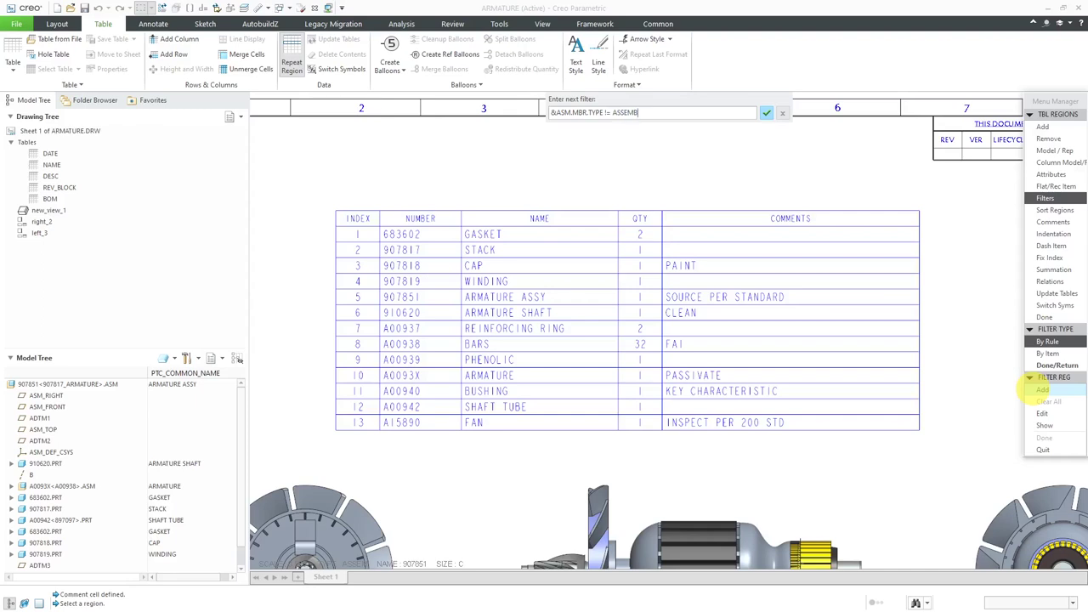
key(Return)
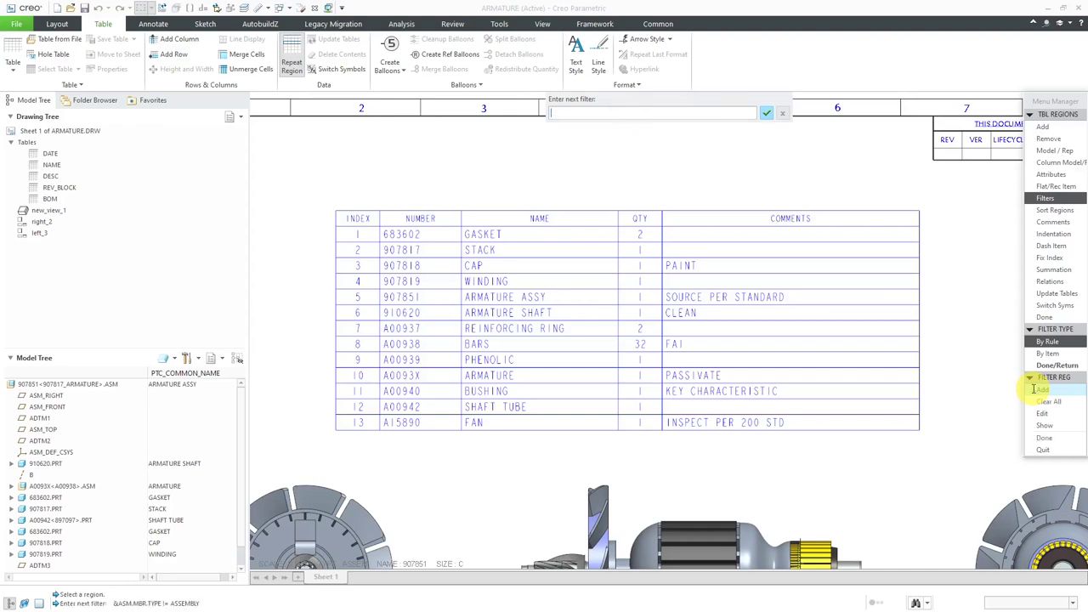
key(Return)
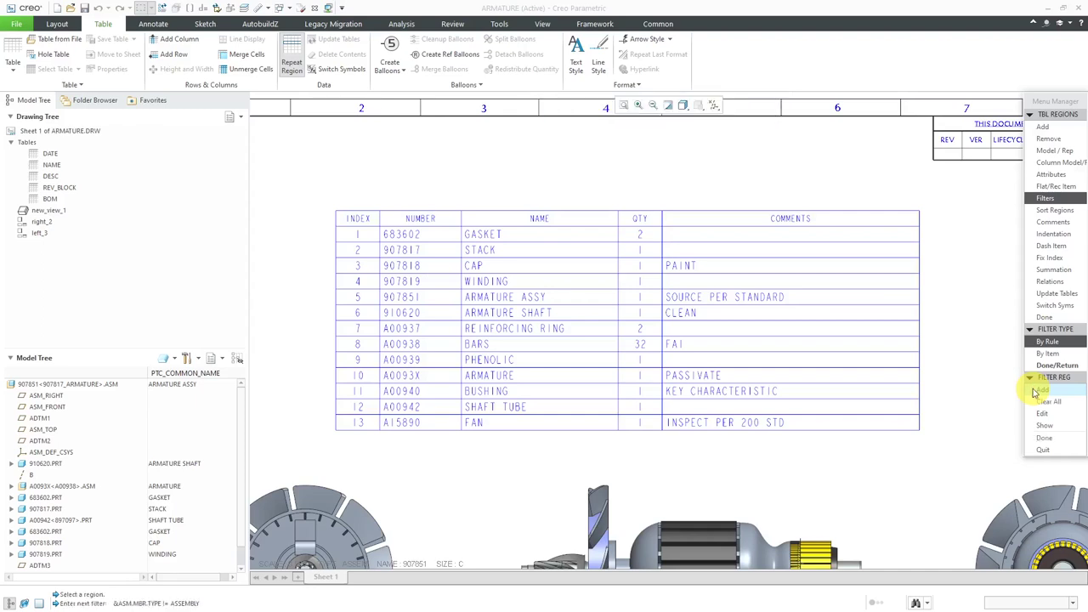
click(1043, 436)
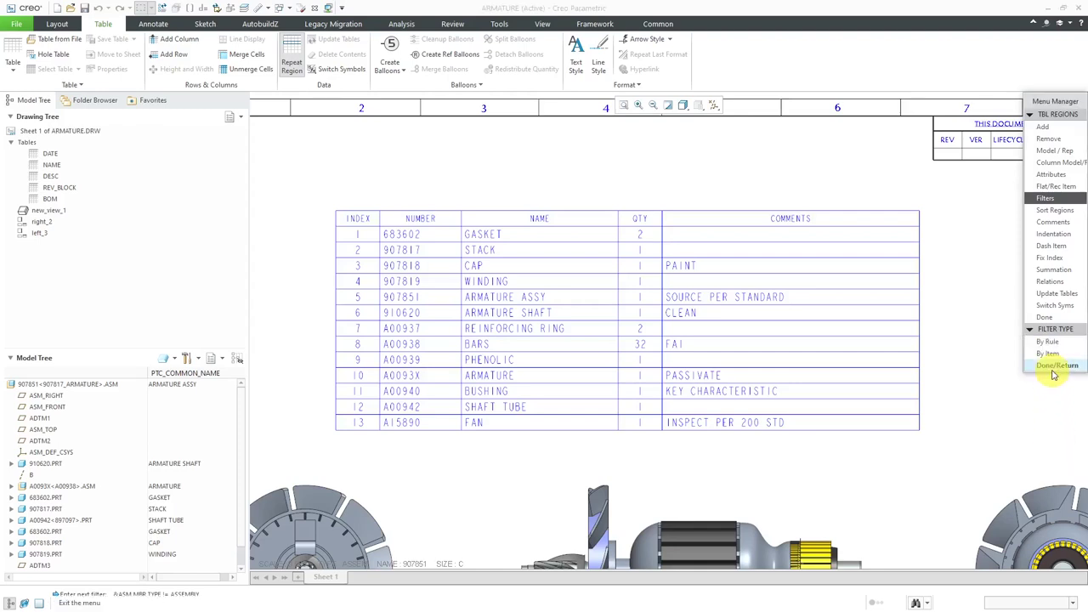
click(1054, 368)
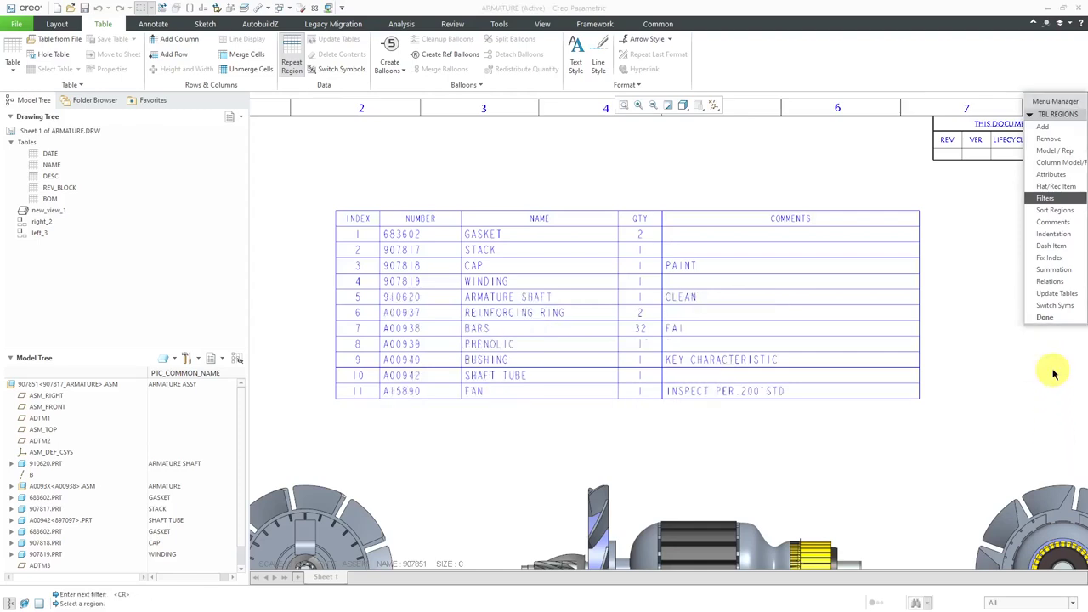
click(1050, 320)
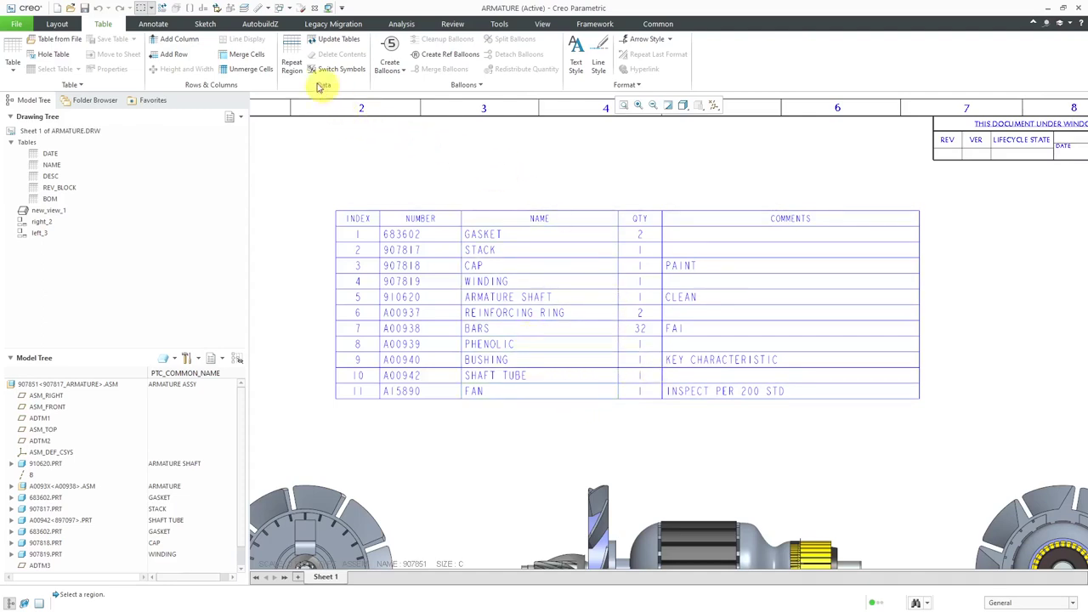
- Clear all filter rules from the BOM region, restoring all 13 rows
click(293, 64)
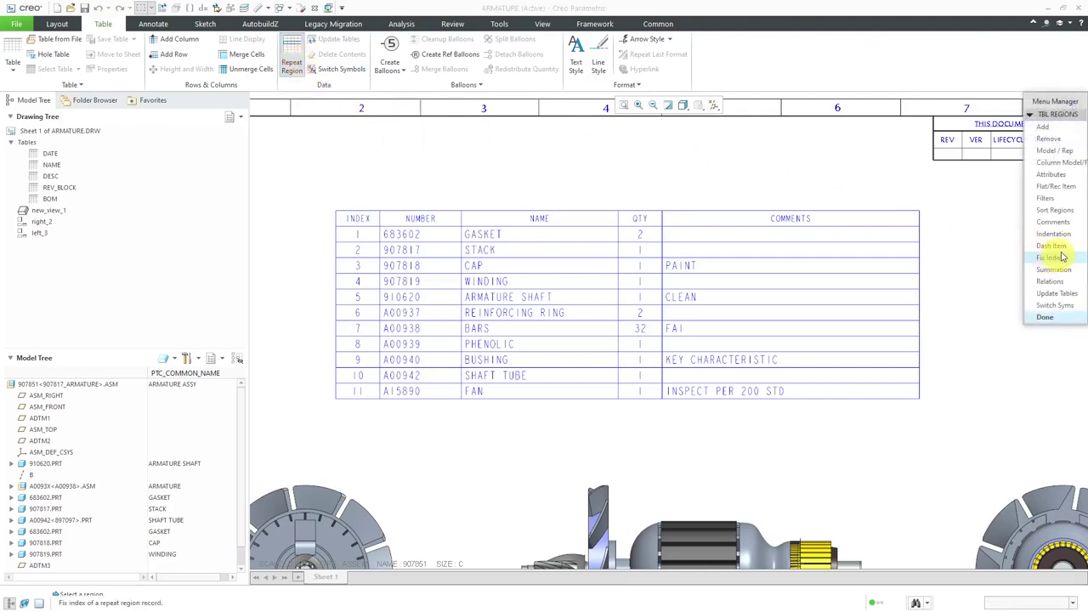
click(1046, 198)
click(777, 323)
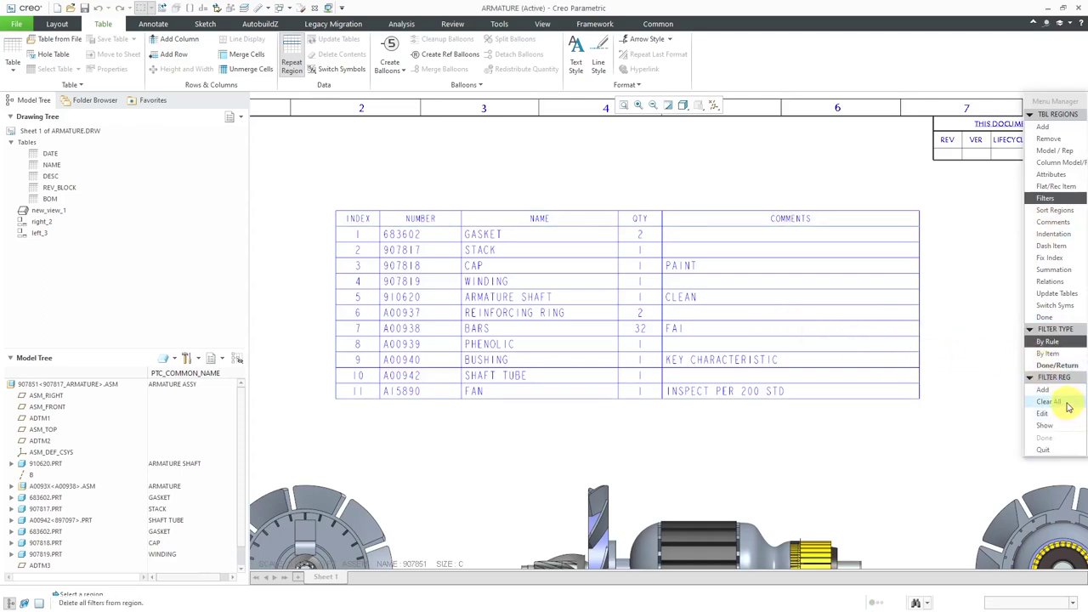
click(1064, 406)
click(557, 333)
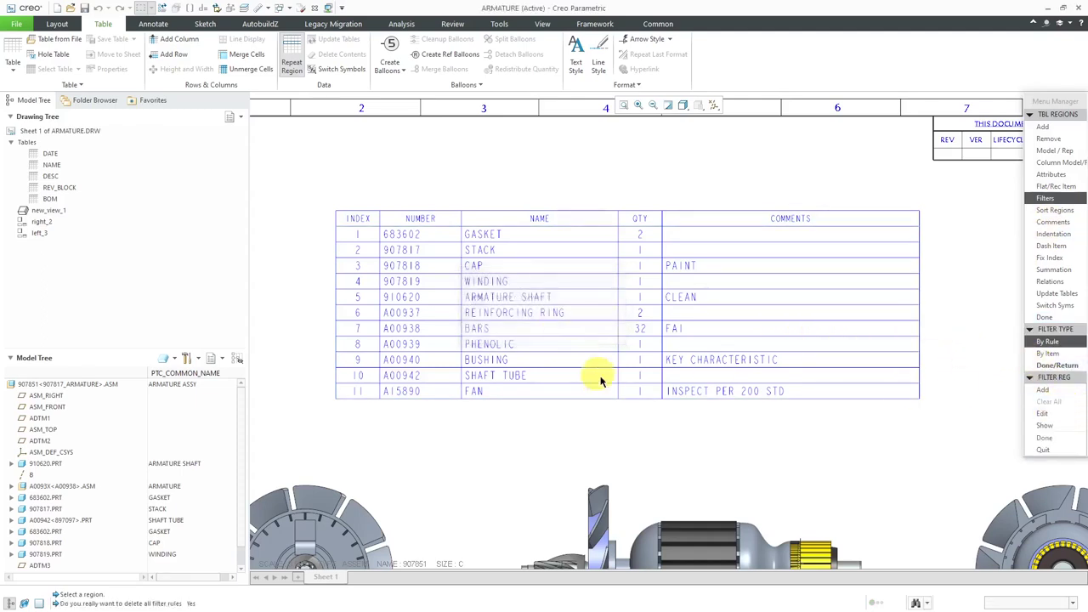
click(1044, 437)
click(1072, 366)
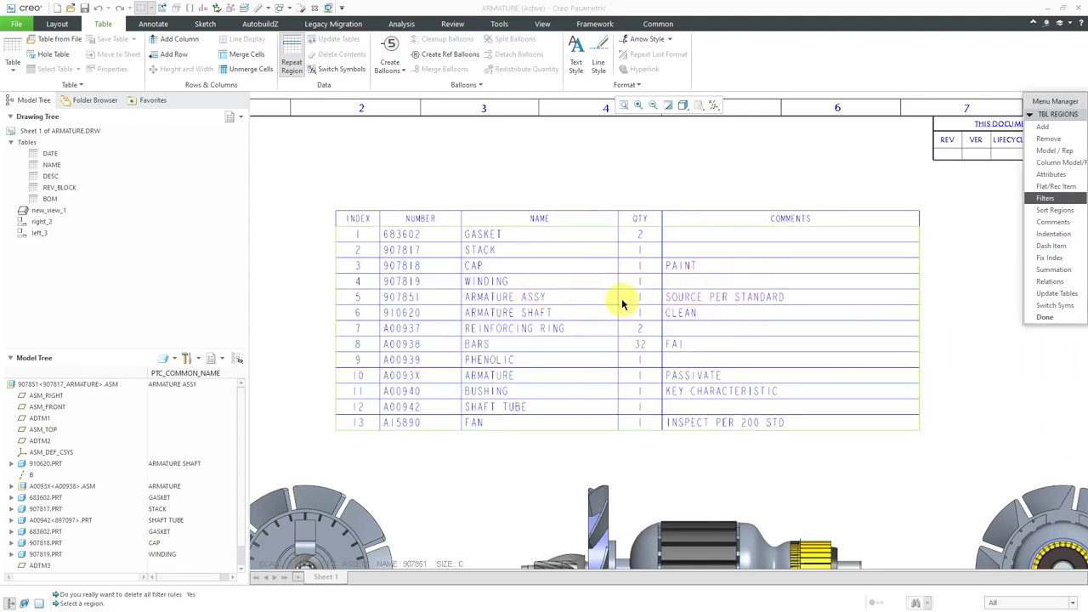
click(1046, 317)
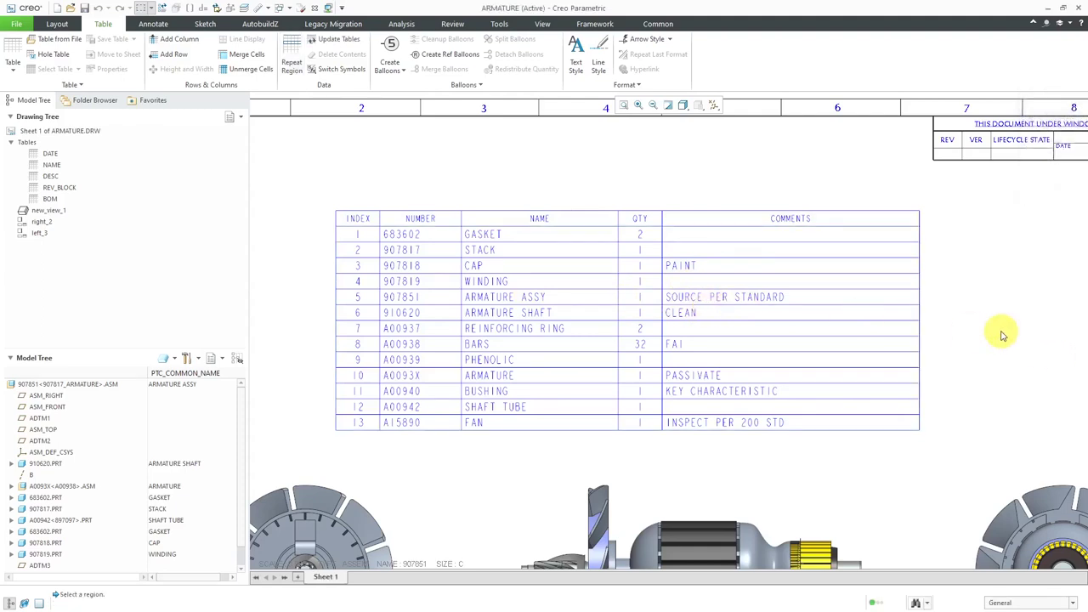